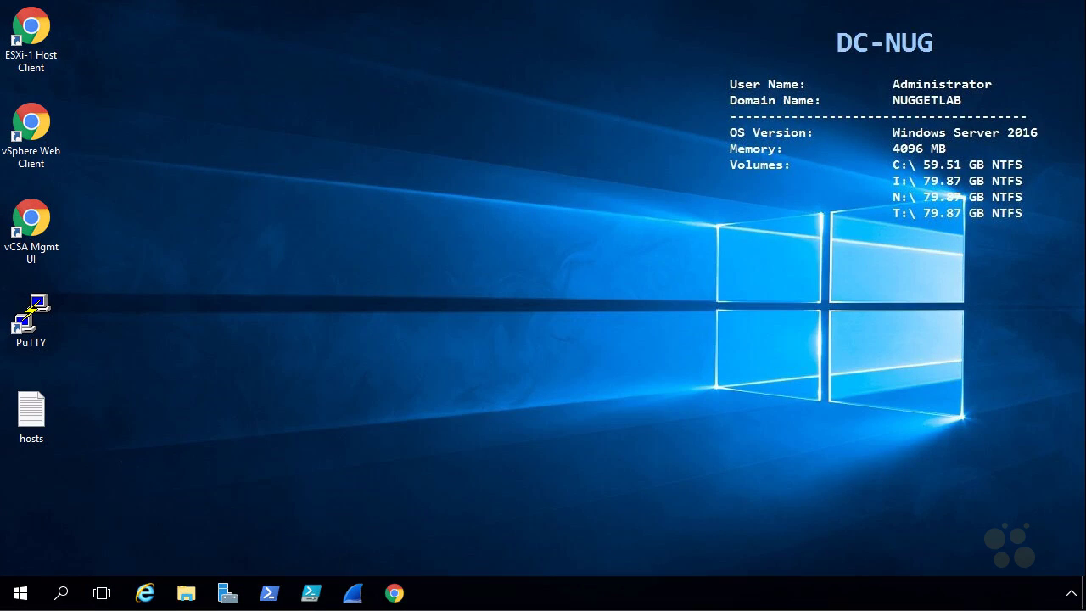
# - Launch the vSphere Web Client and sign in to vCenter as administrator
pyautogui.doubleClick(35, 127)
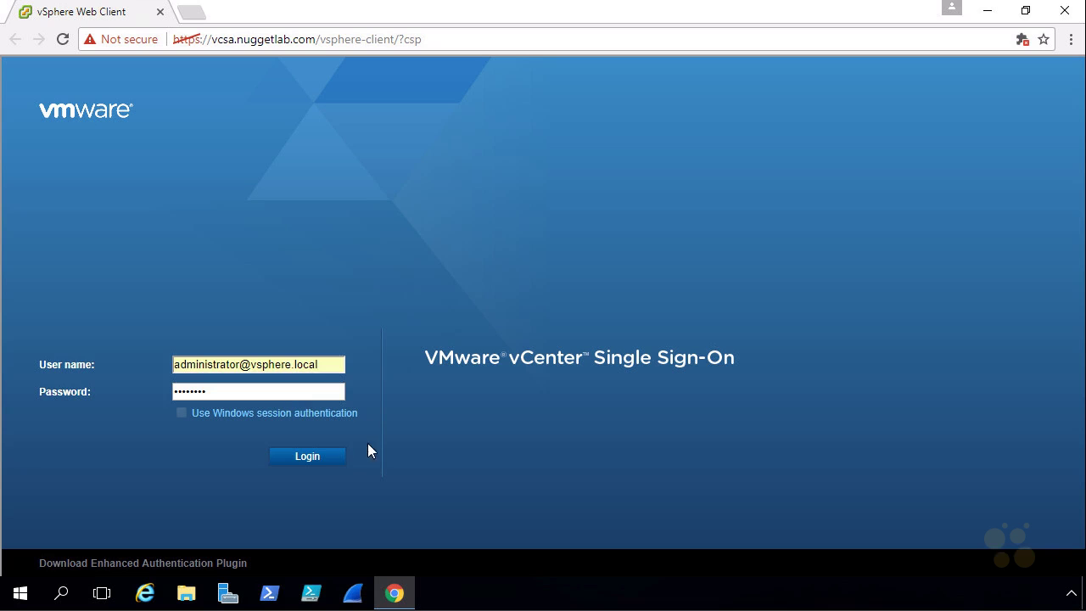
pyautogui.click(314, 458)
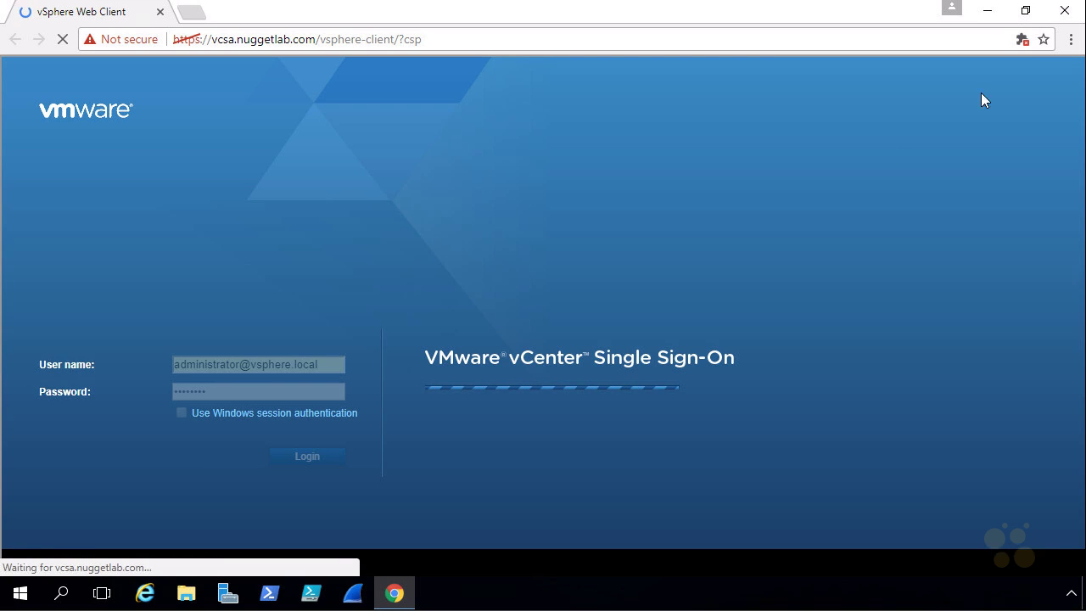
pyautogui.click(1072, 39)
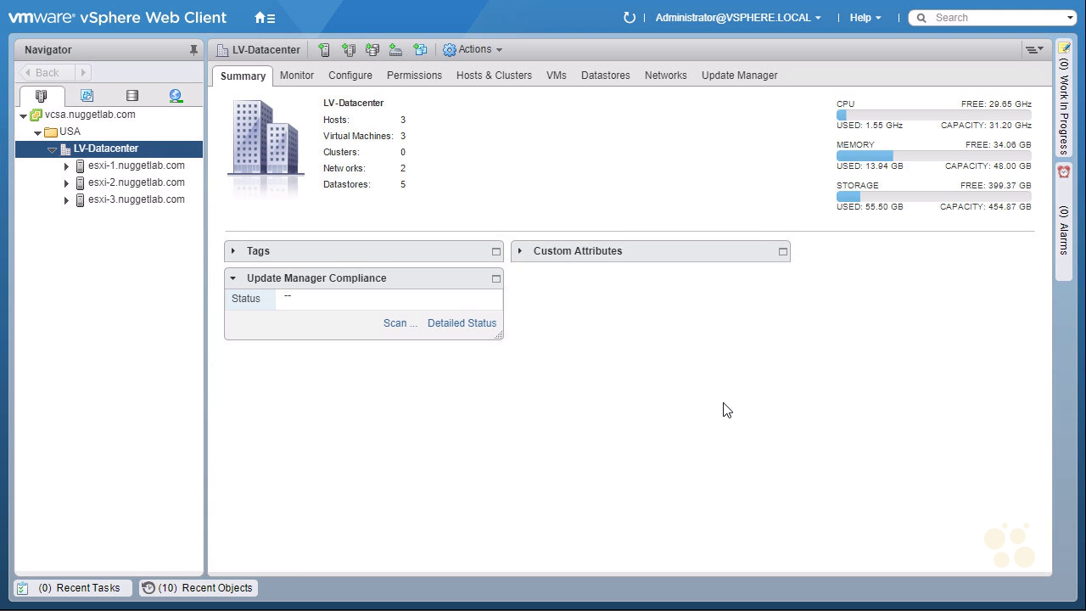
# - Go to the Home page and open the empty Content Libraries list
pyautogui.click(263, 18)
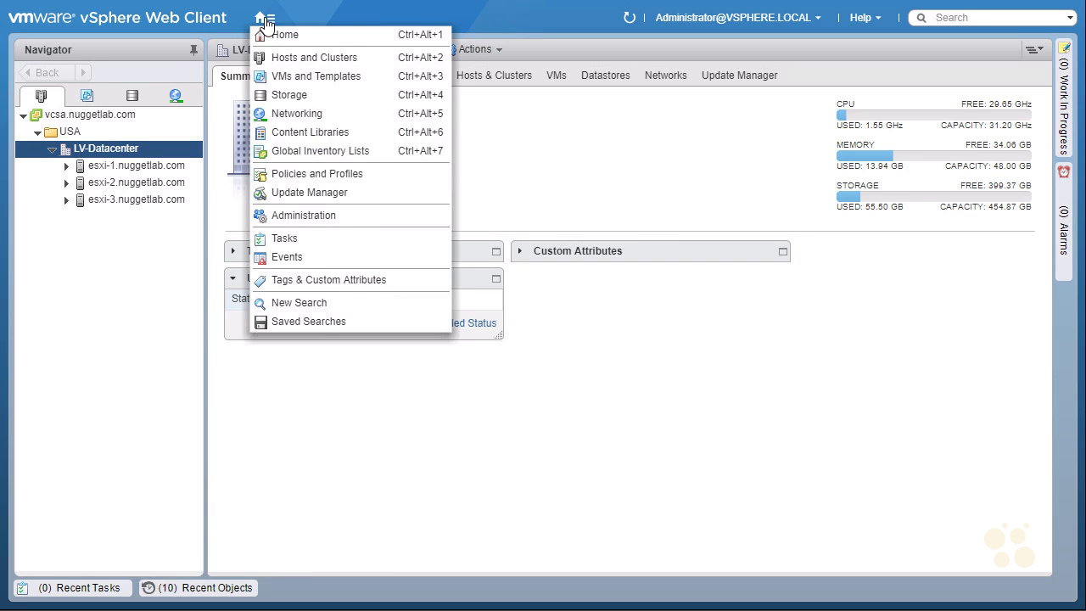
pyautogui.click(315, 42)
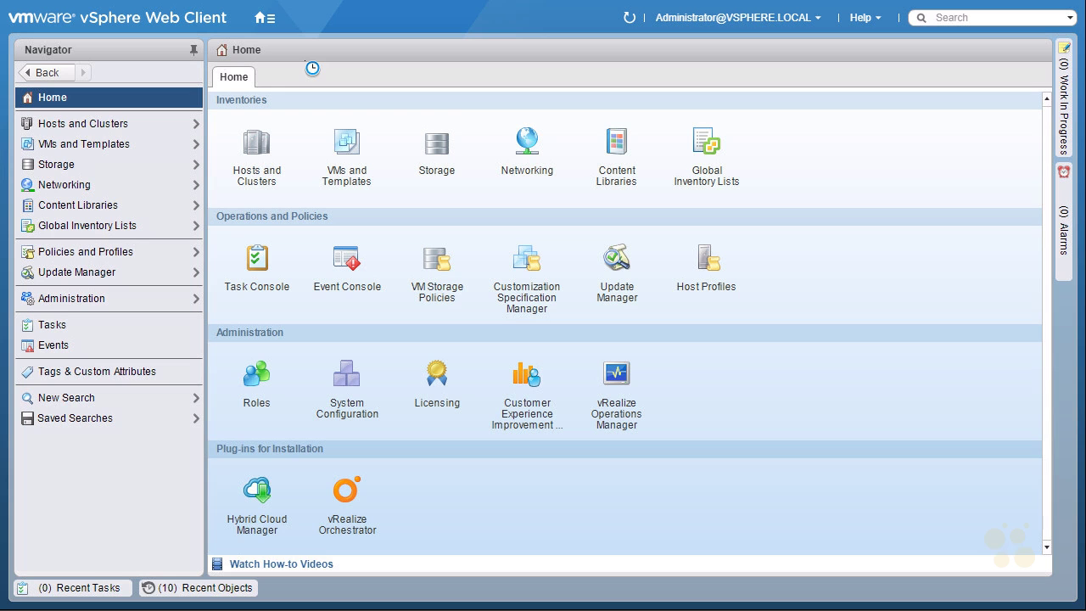
pyautogui.moveTo(642, 189)
pyautogui.mouseDown()
pyautogui.moveTo(660, 156)
pyautogui.moveTo(562, 208)
pyautogui.moveTo(583, 195)
pyautogui.mouseUp()
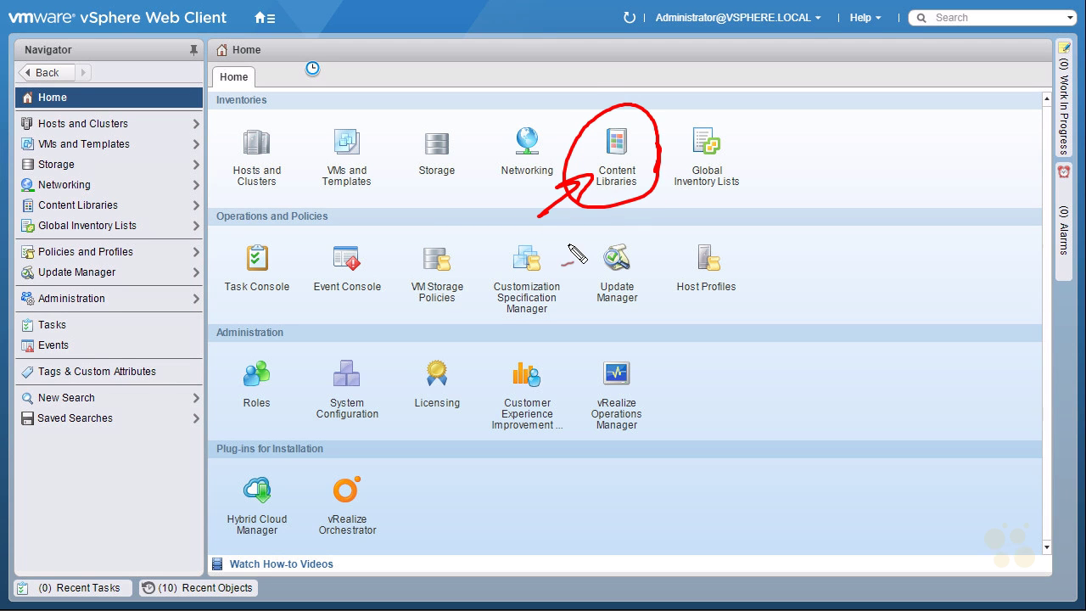
pyautogui.moveTo(159, 181)
pyautogui.mouseDown()
pyautogui.moveTo(128, 202)
pyautogui.moveTo(144, 204)
pyautogui.moveTo(90, 217)
pyautogui.moveTo(118, 226)
pyautogui.mouseUp()
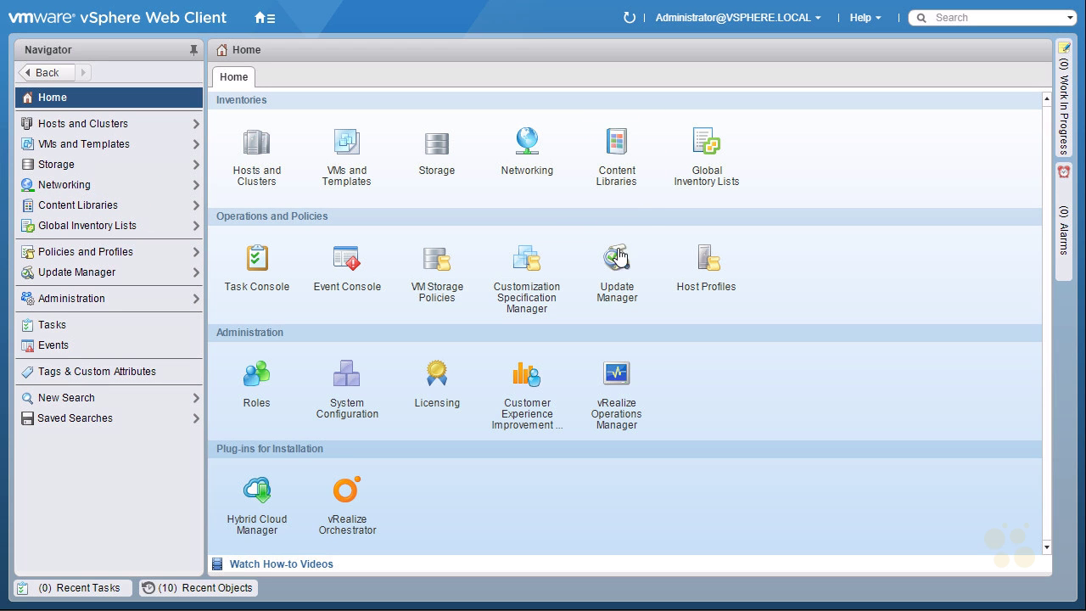
pyautogui.click(617, 144)
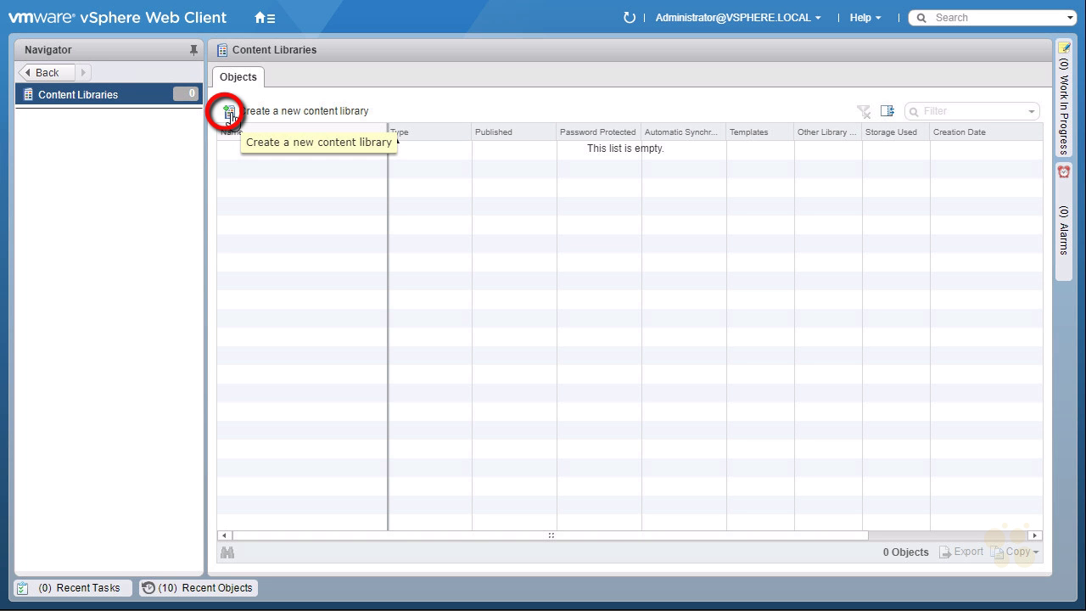
# - Start a new content library named Templates_Library
pyautogui.click(227, 113)
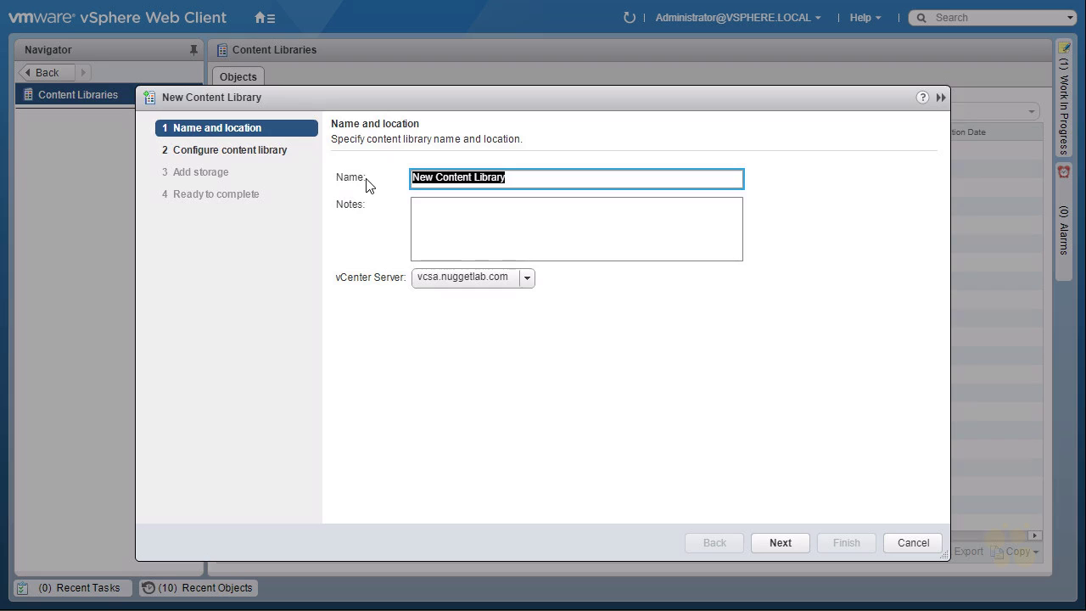
pyautogui.write('Templates_Library')
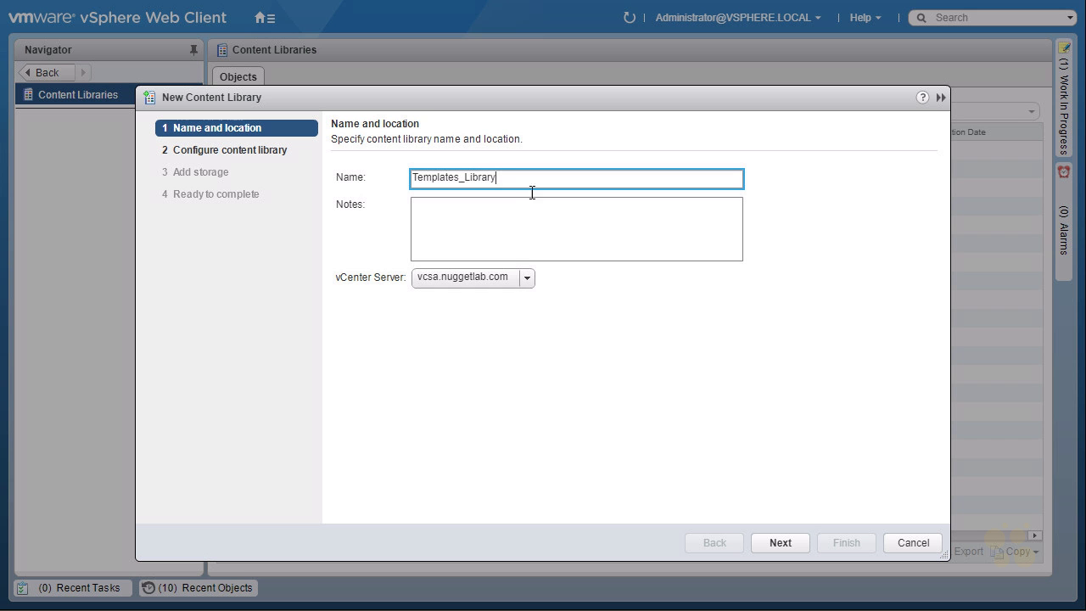
pyautogui.click(780, 543)
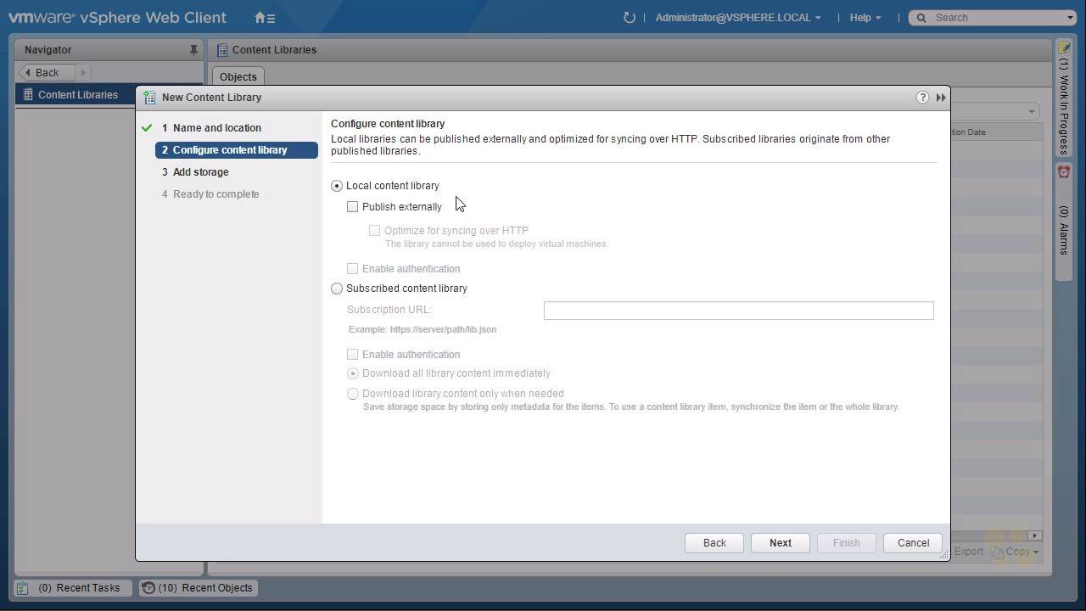
# - Make it a local library, published externally with authentication and a confirmed library password
pyautogui.click(336, 288)
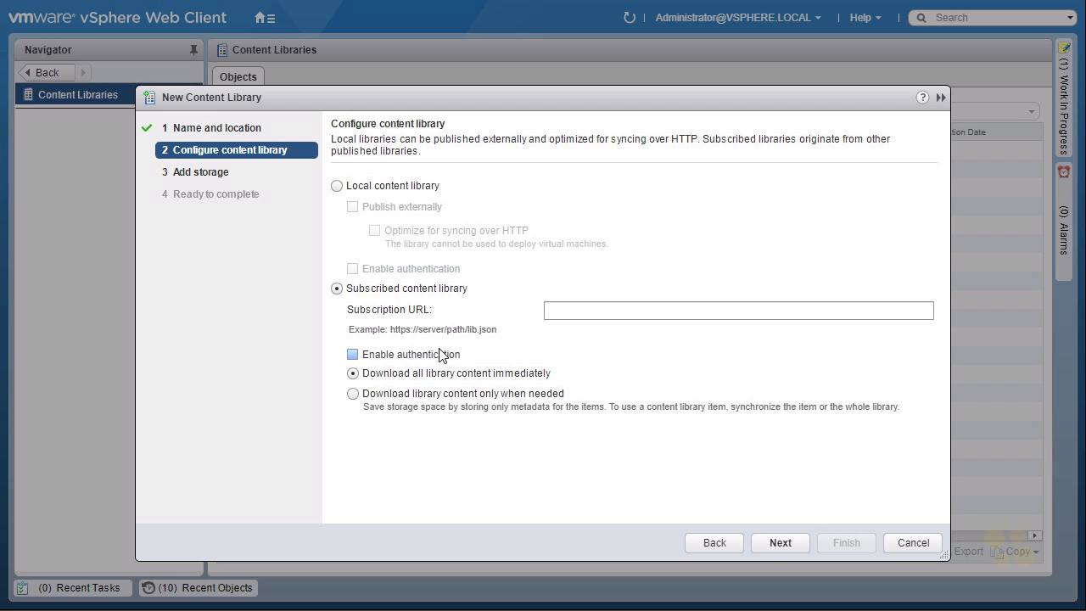
pyautogui.click(336, 186)
pyautogui.click(353, 207)
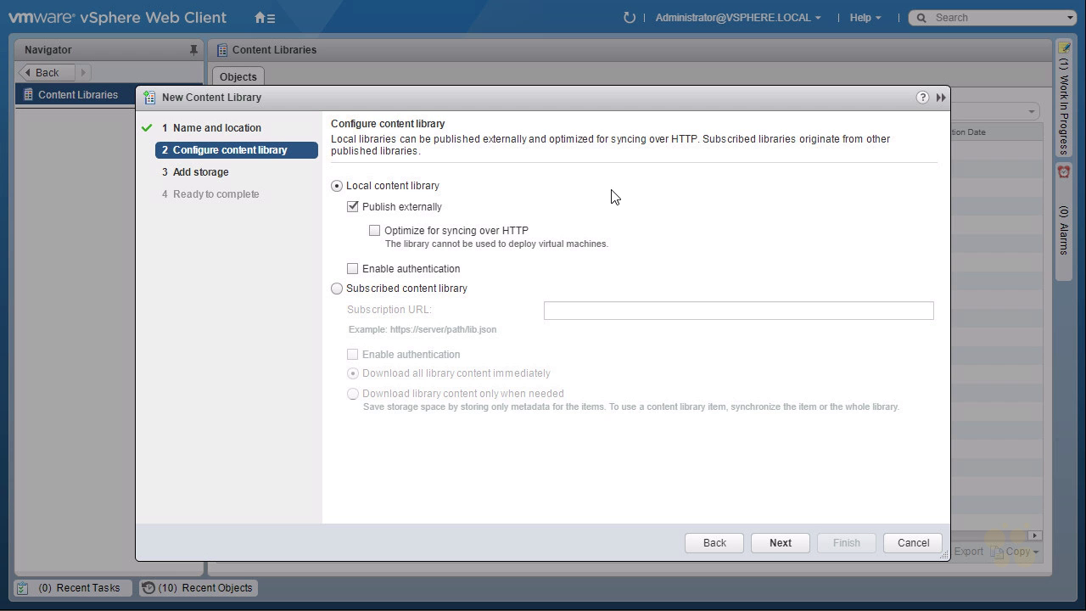
pyautogui.click(353, 269)
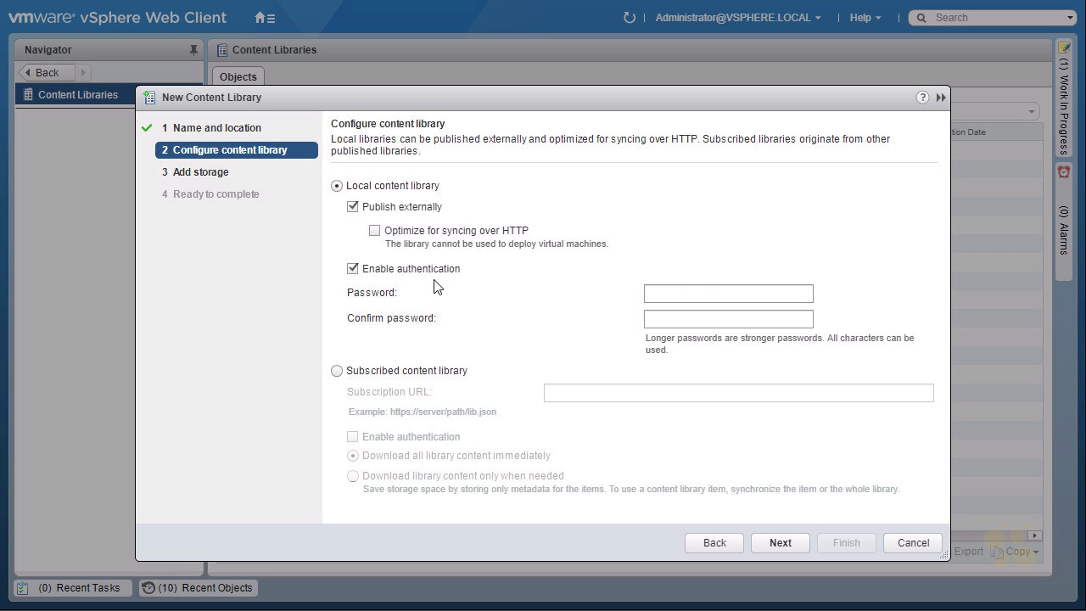
pyautogui.click(667, 292)
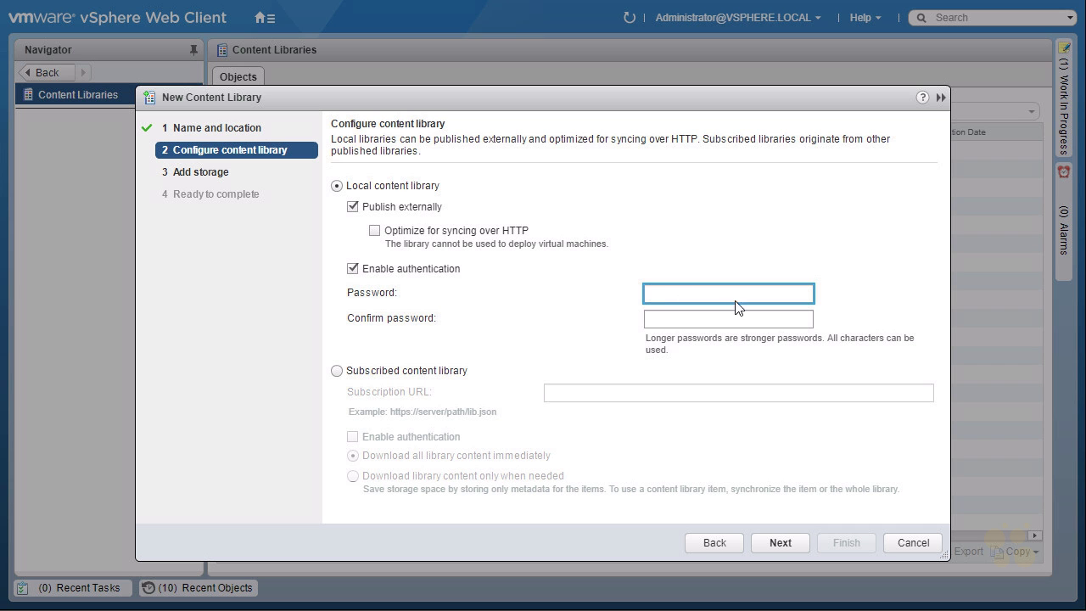
pyautogui.write('VMware1!')
pyautogui.press('Tab')
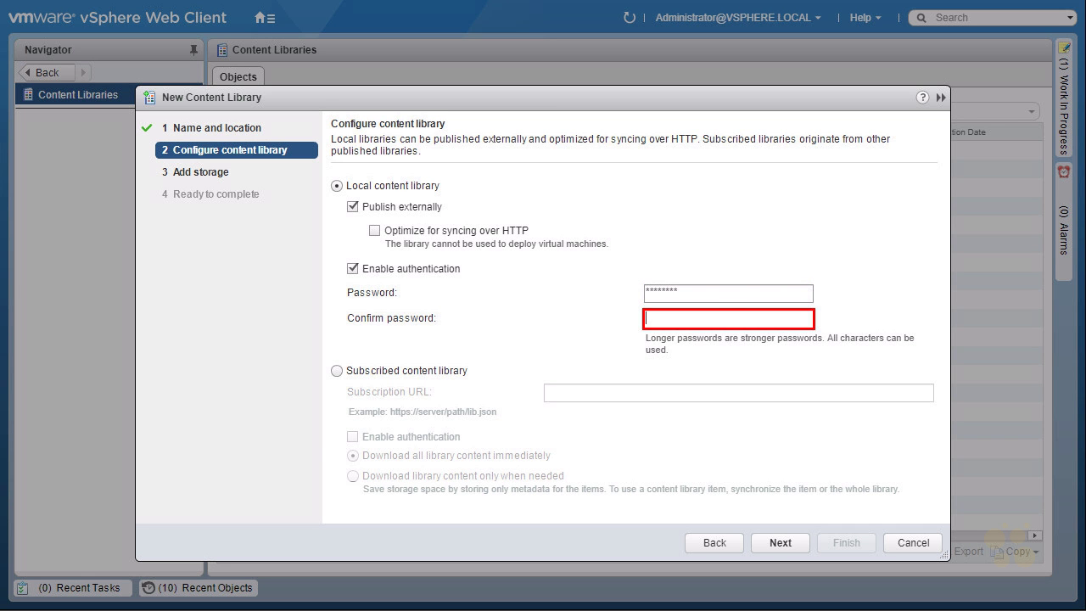
pyautogui.write('VMware1!')
# - Store Templates_Library on iSCSI-Datastore and finish the wizard
pyautogui.click(782, 544)
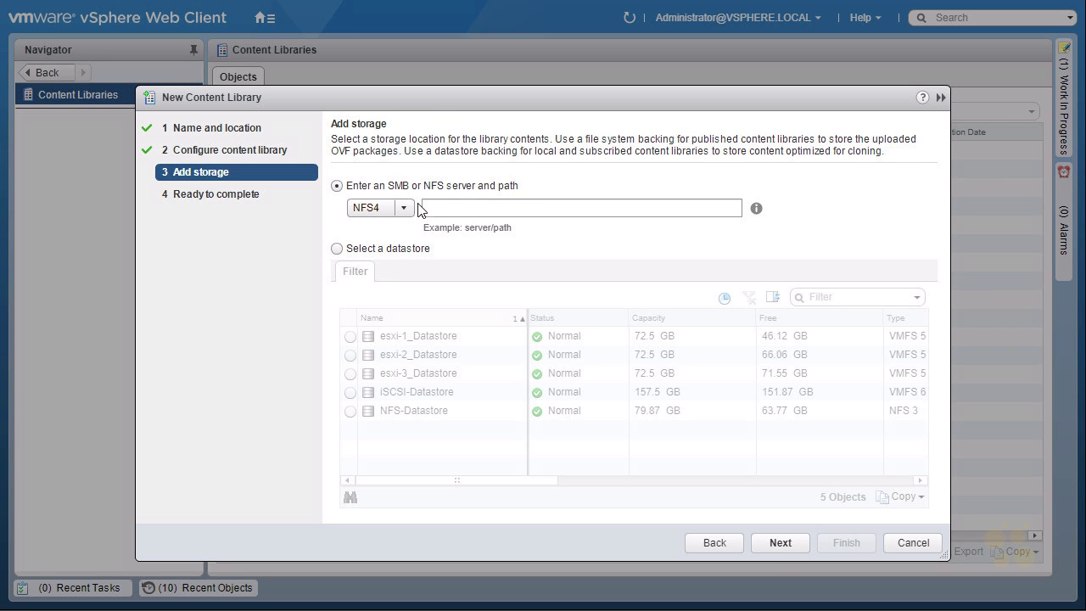
pyautogui.click(337, 248)
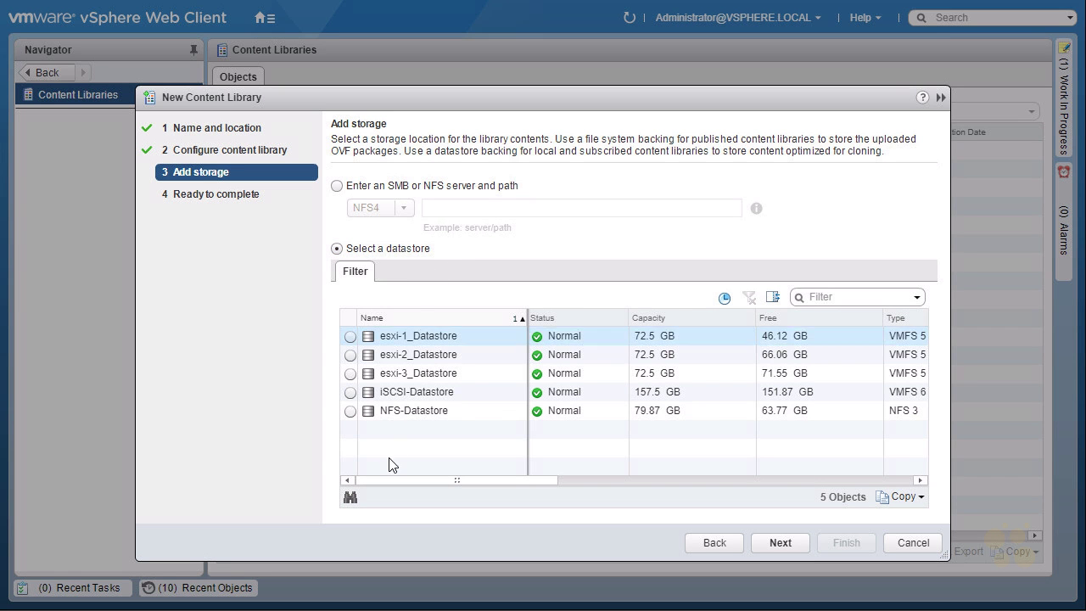
pyautogui.click(349, 392)
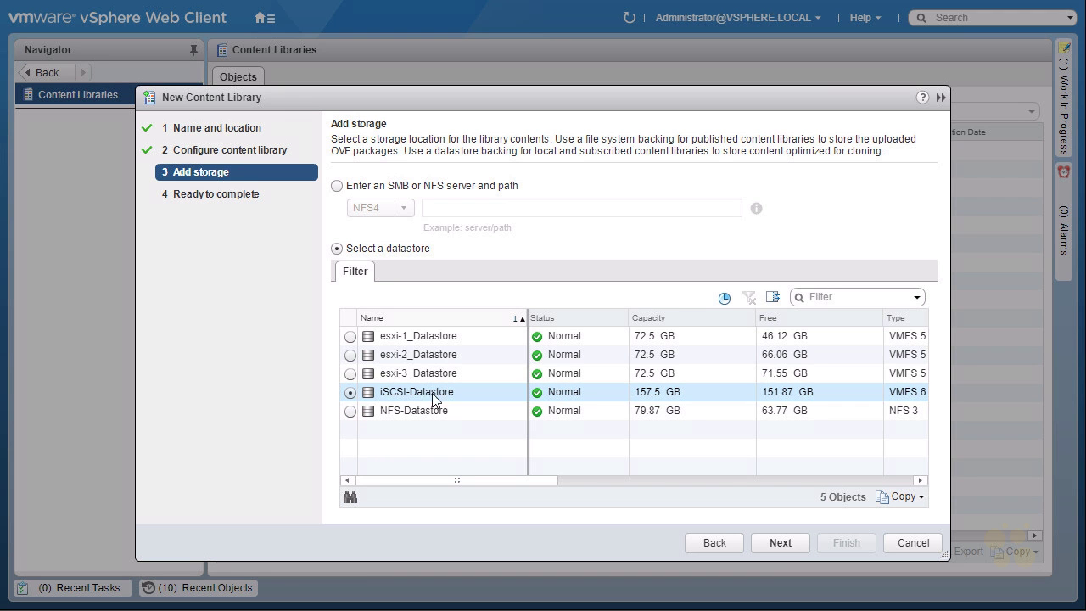
pyautogui.click(778, 542)
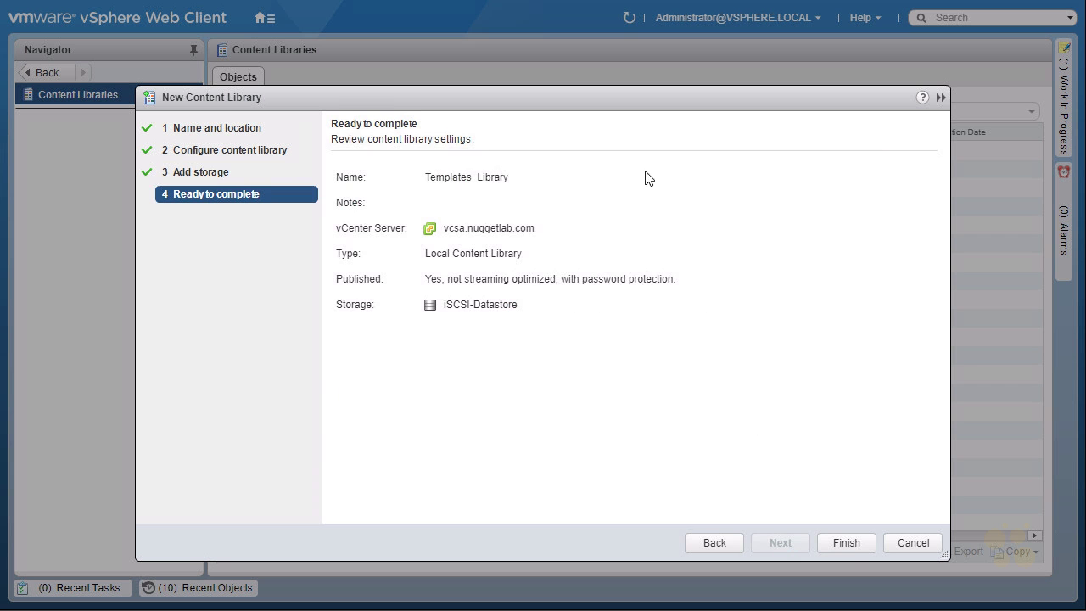
pyautogui.click(845, 542)
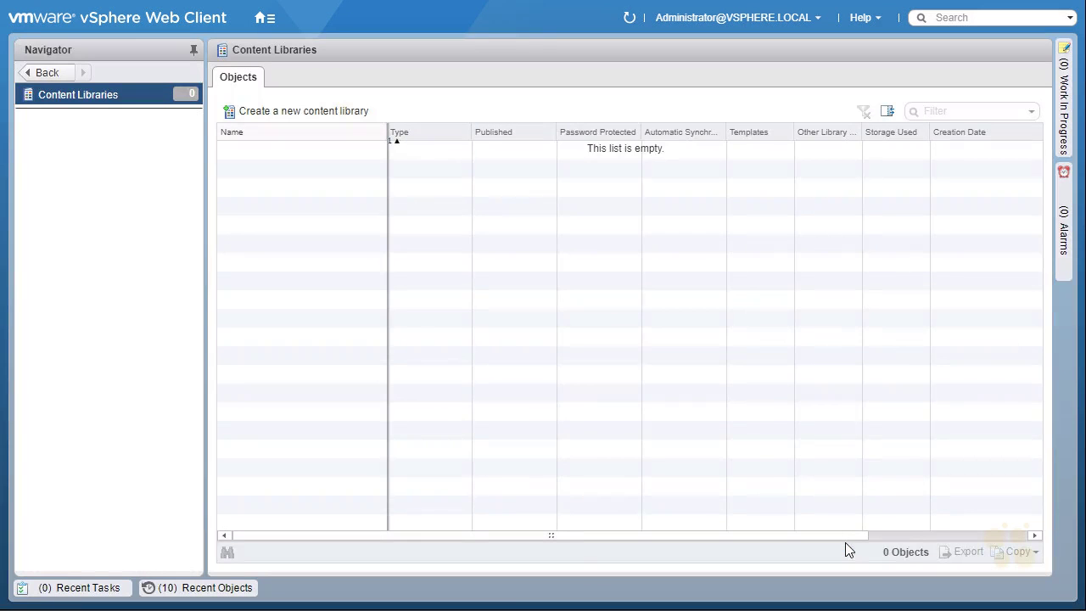
pyautogui.click(90, 593)
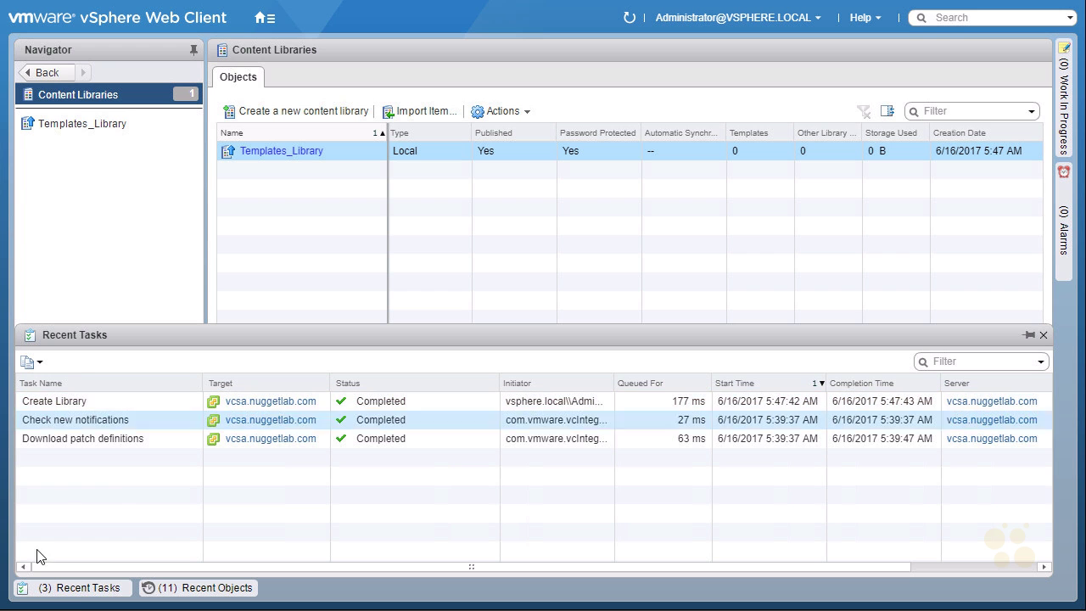
pyautogui.click(79, 594)
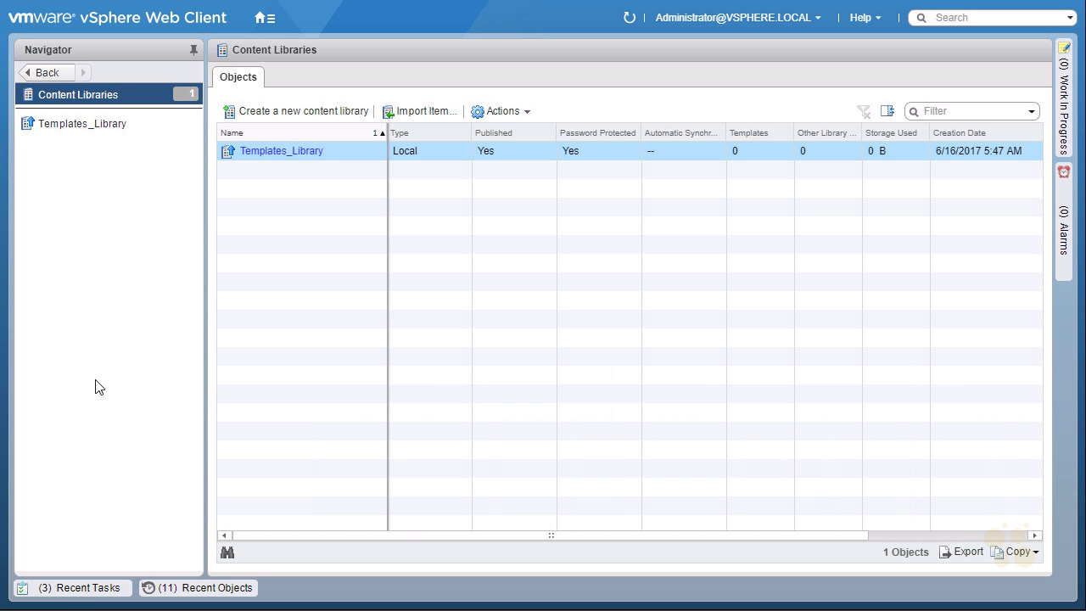
# - Open the Linux-1 template under VMs and Templates and view its Datastores tab
pyautogui.click(266, 17)
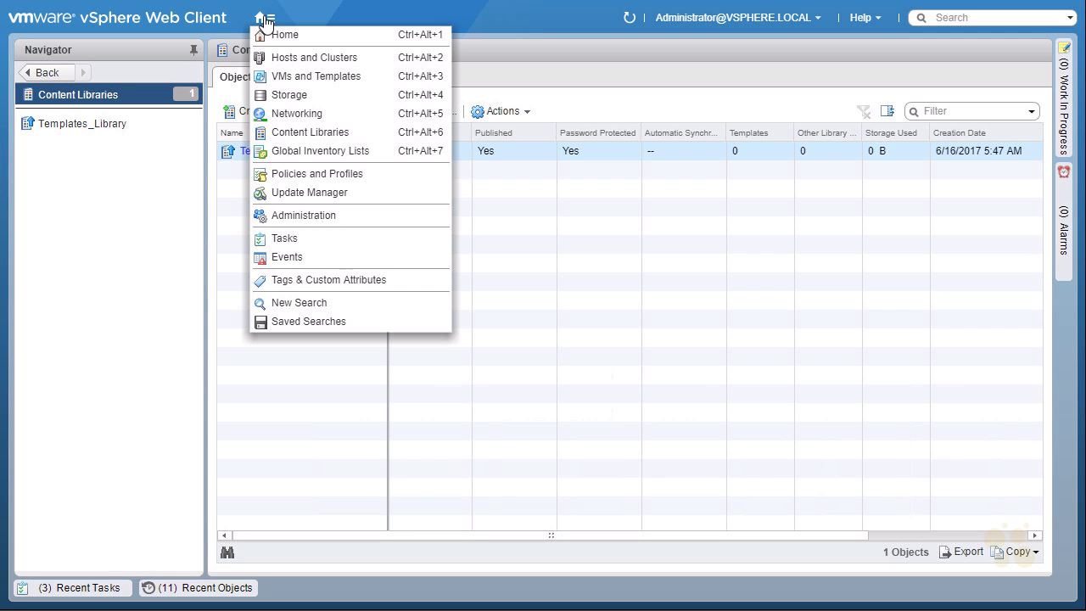
pyautogui.click(311, 35)
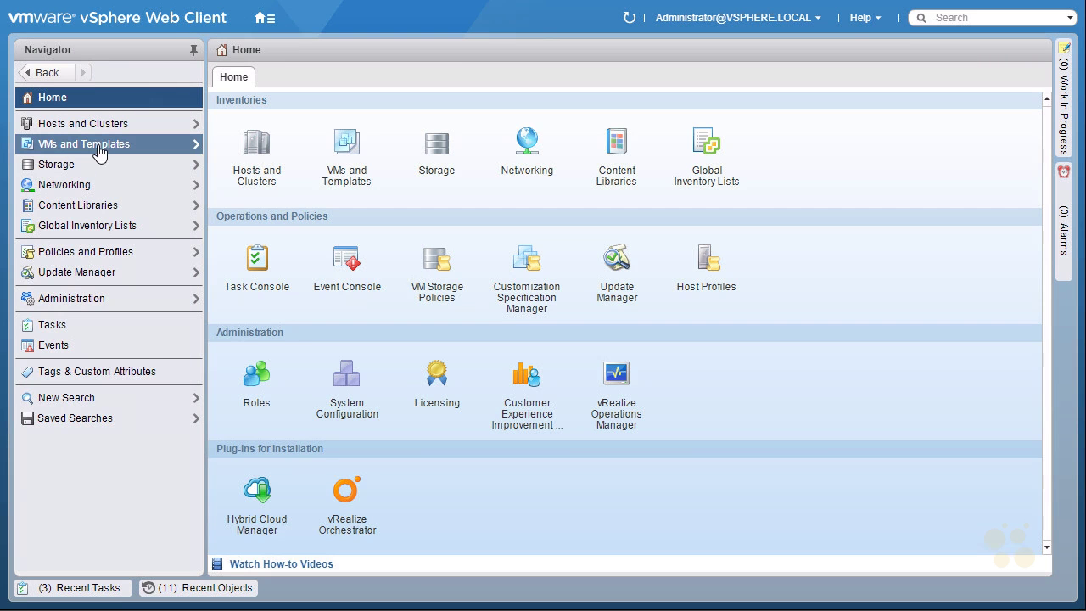
pyautogui.click(118, 152)
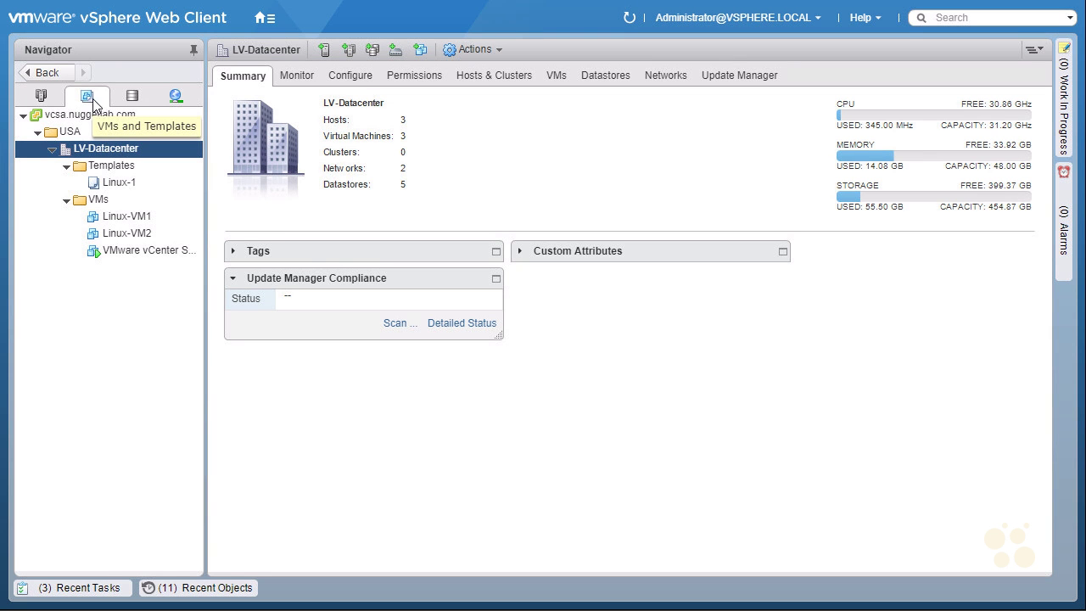
pyautogui.click(123, 182)
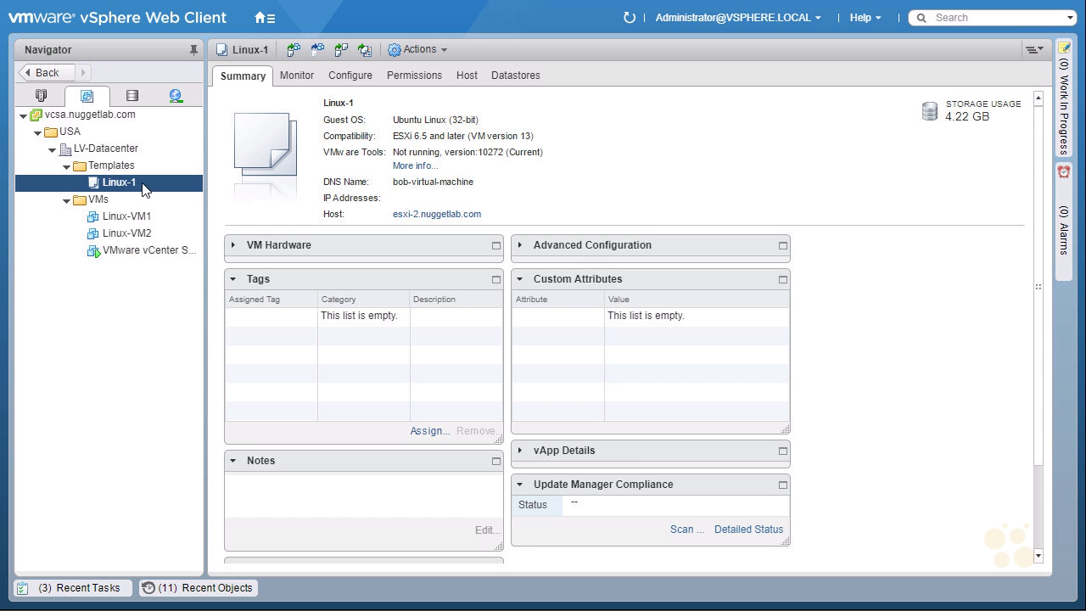
pyautogui.click(516, 78)
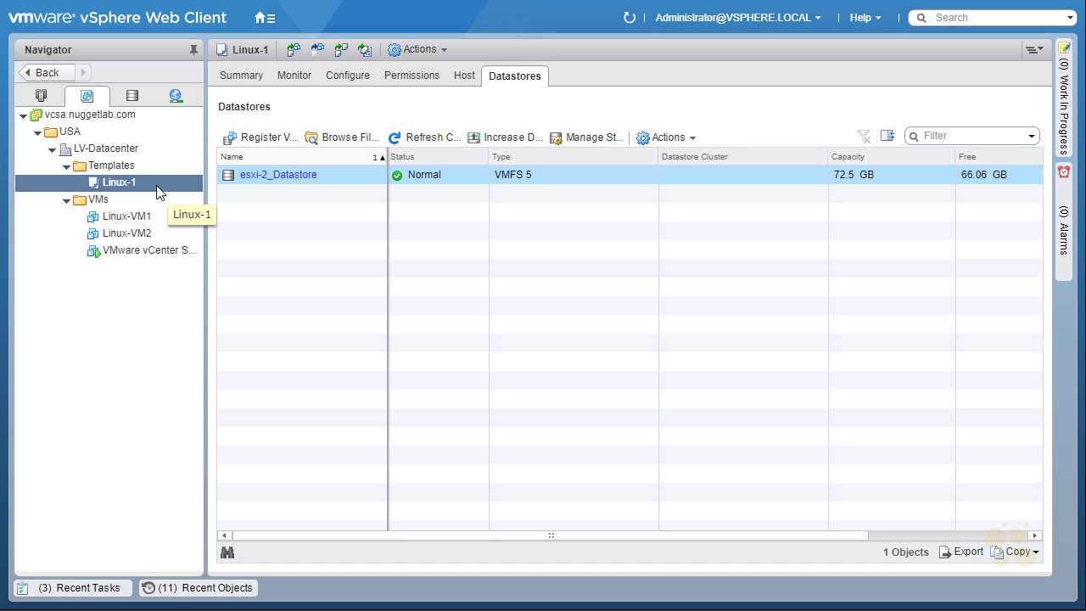
# - Convert the Linux-1 template to a virtual machine on host esxi-2.nuggetlab.com
pyautogui.rightClick(157, 187)
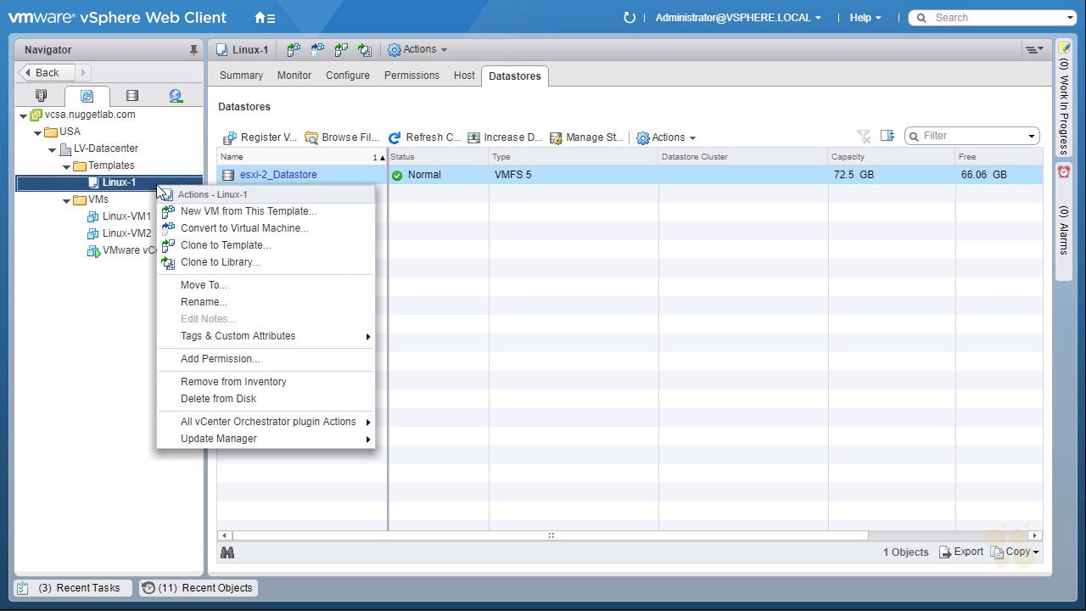
pyautogui.click(311, 229)
pyautogui.click(520, 241)
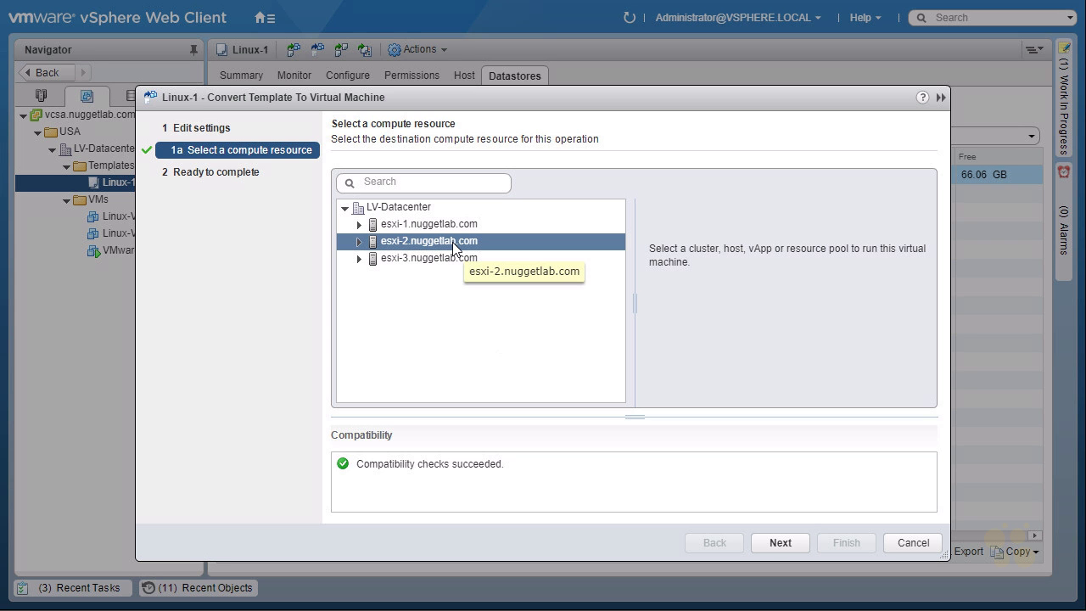
pyautogui.click(780, 542)
pyautogui.click(846, 542)
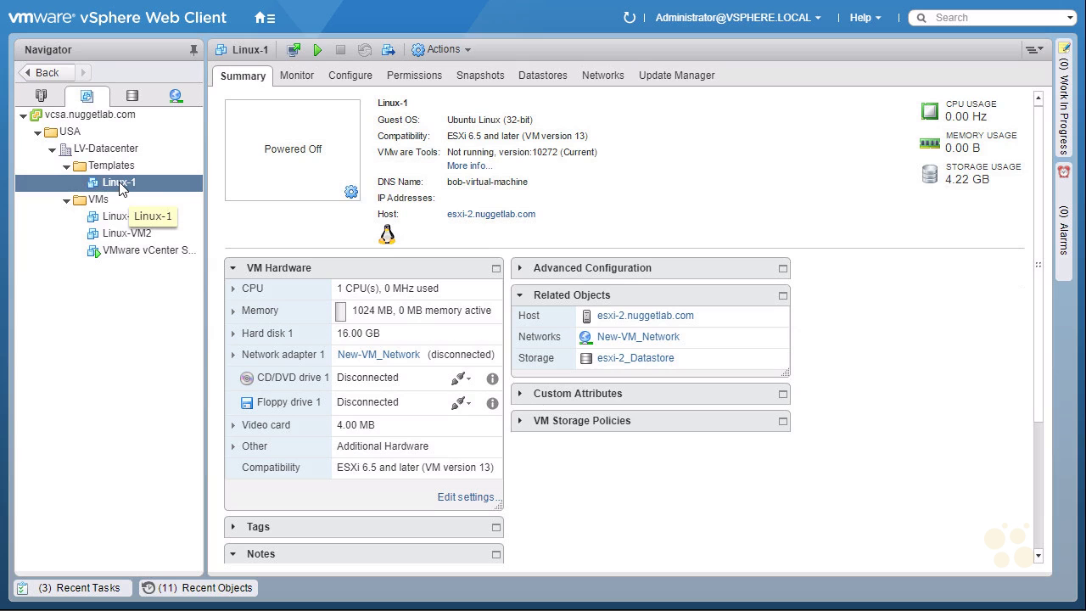
# - Choose Migrate from the Linux-1 virtual machine's actions menu
pyautogui.rightClick(153, 188)
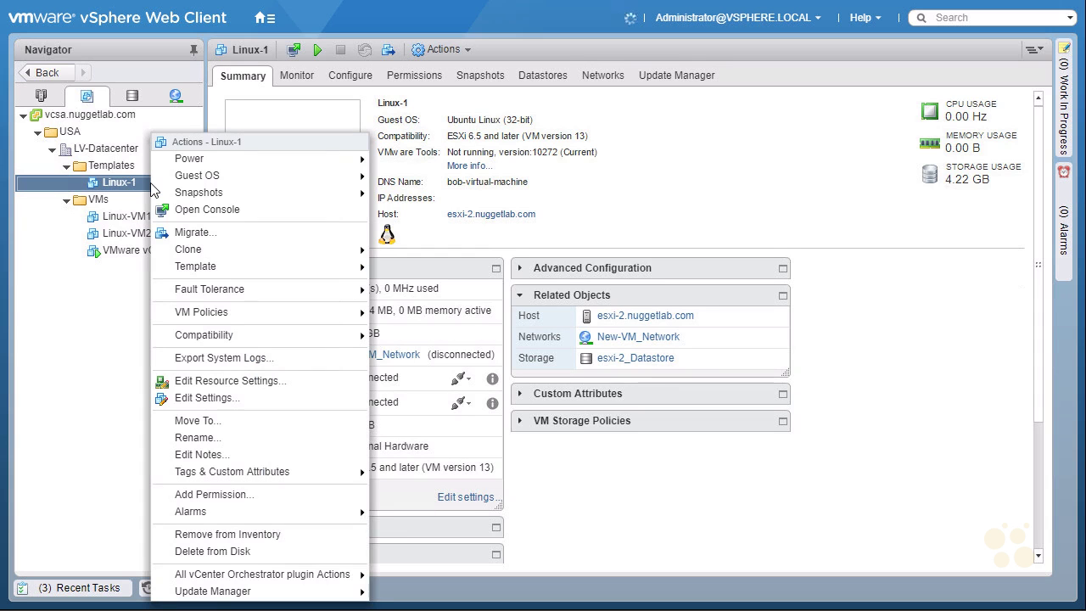
pyautogui.click(237, 232)
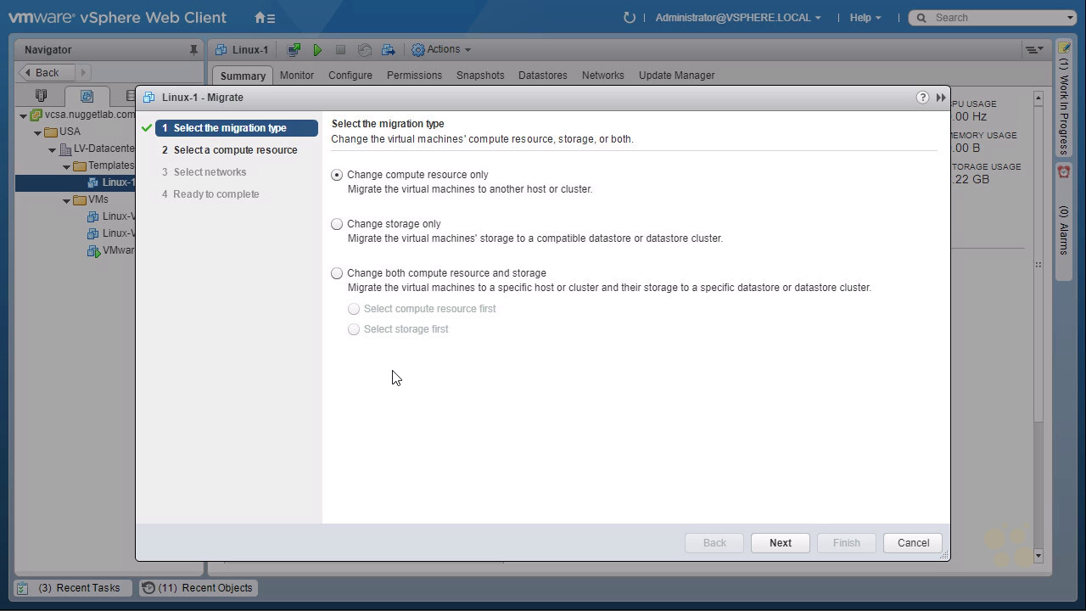
# - Migrate only Linux-1's storage to iSCSI-Datastore with Thin Provision disk format
pyautogui.click(337, 224)
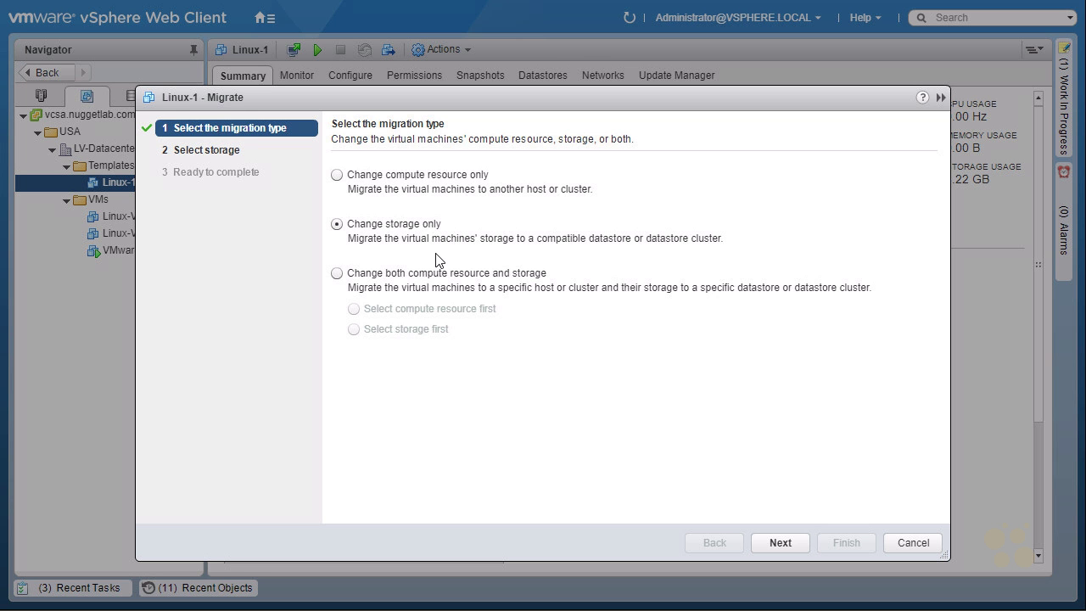
pyautogui.click(780, 543)
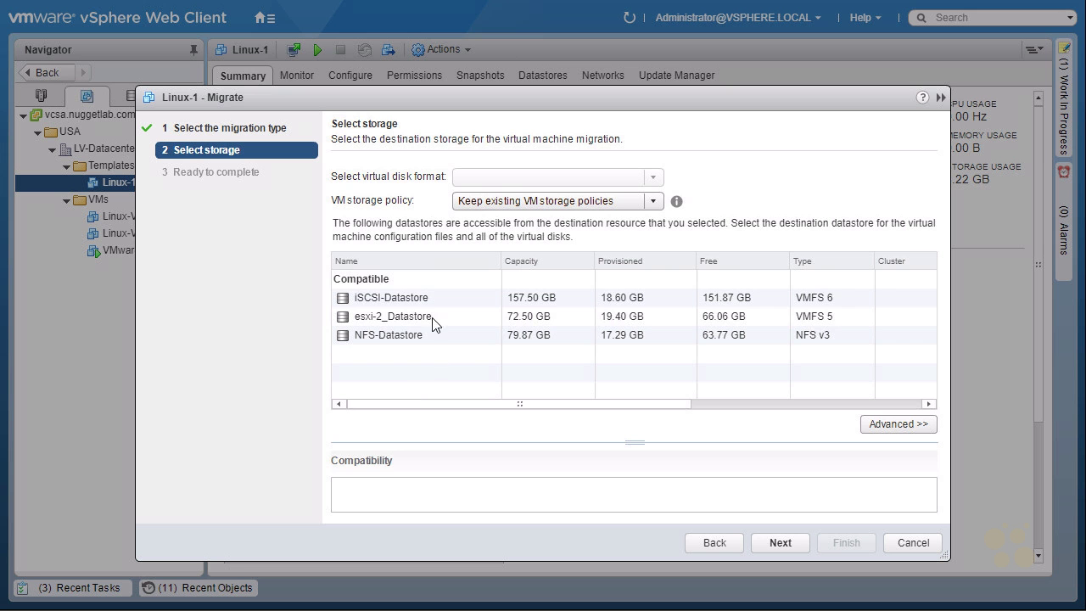
pyautogui.click(409, 300)
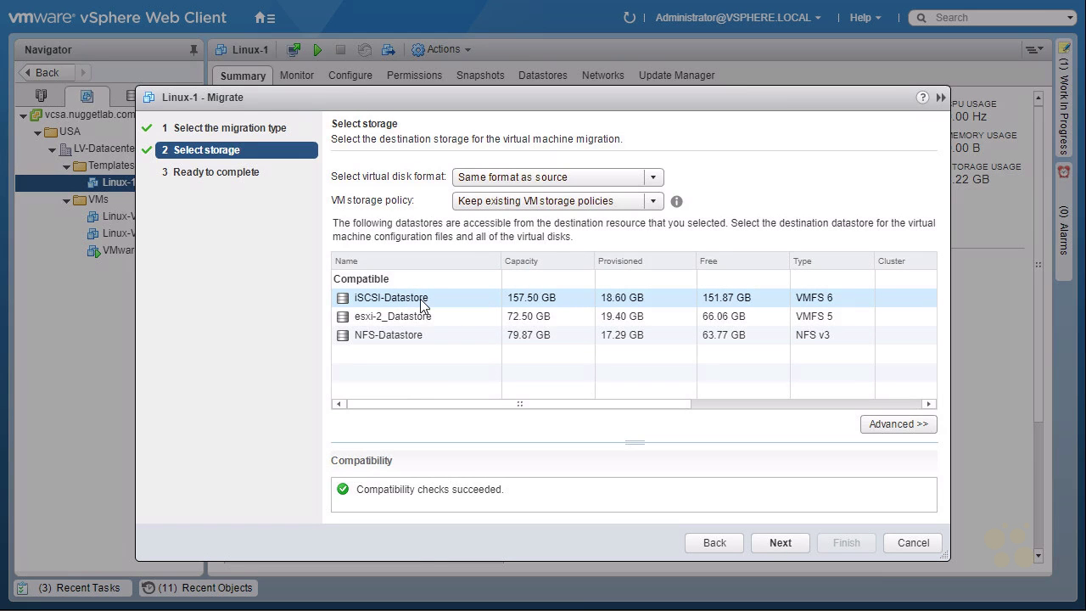
pyautogui.click(779, 543)
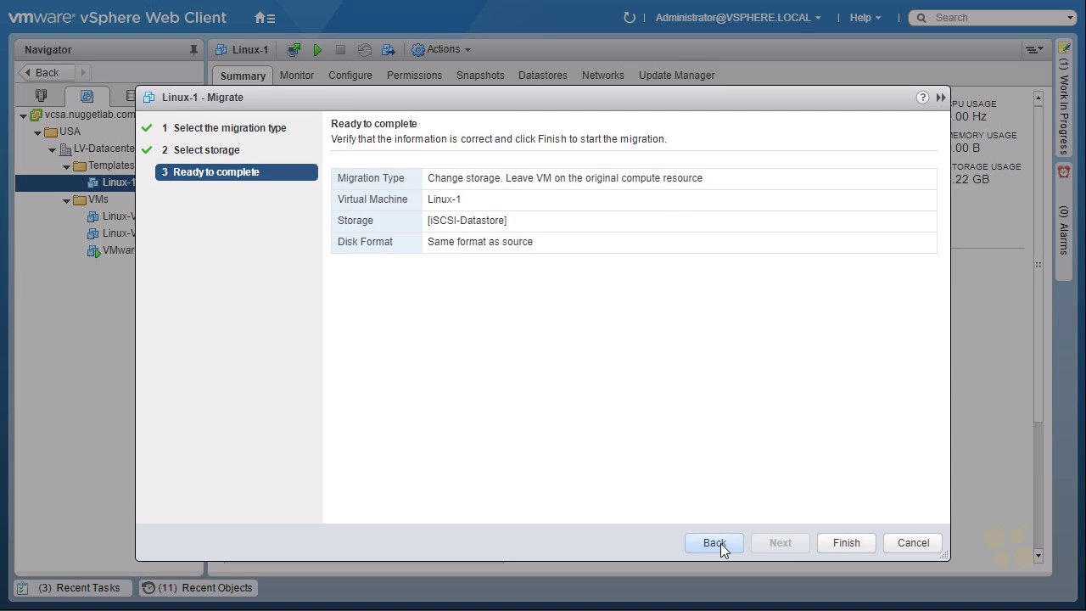
pyautogui.click(720, 543)
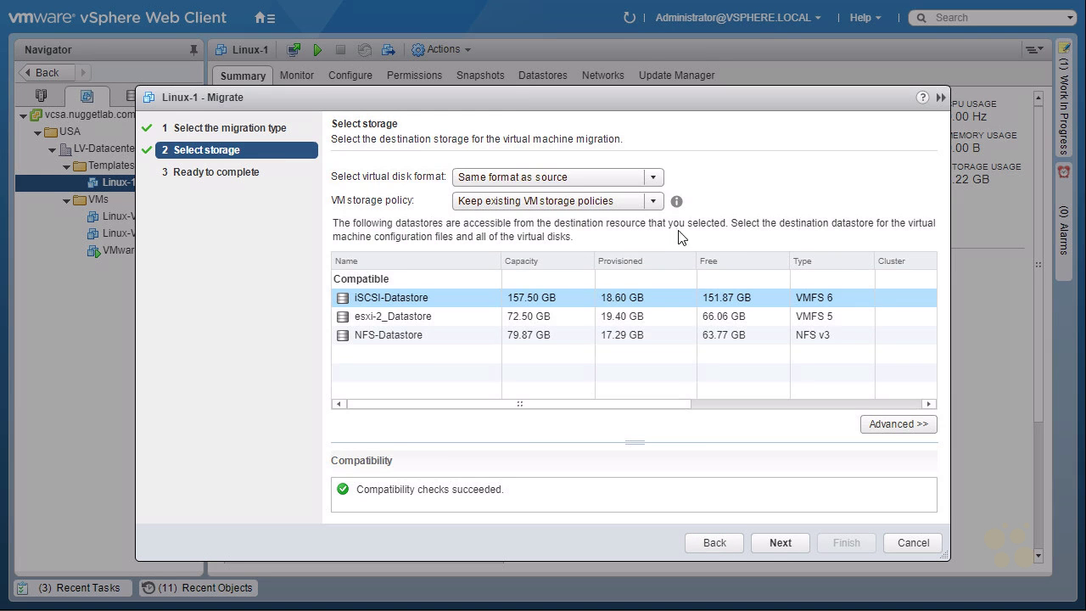
pyautogui.click(655, 180)
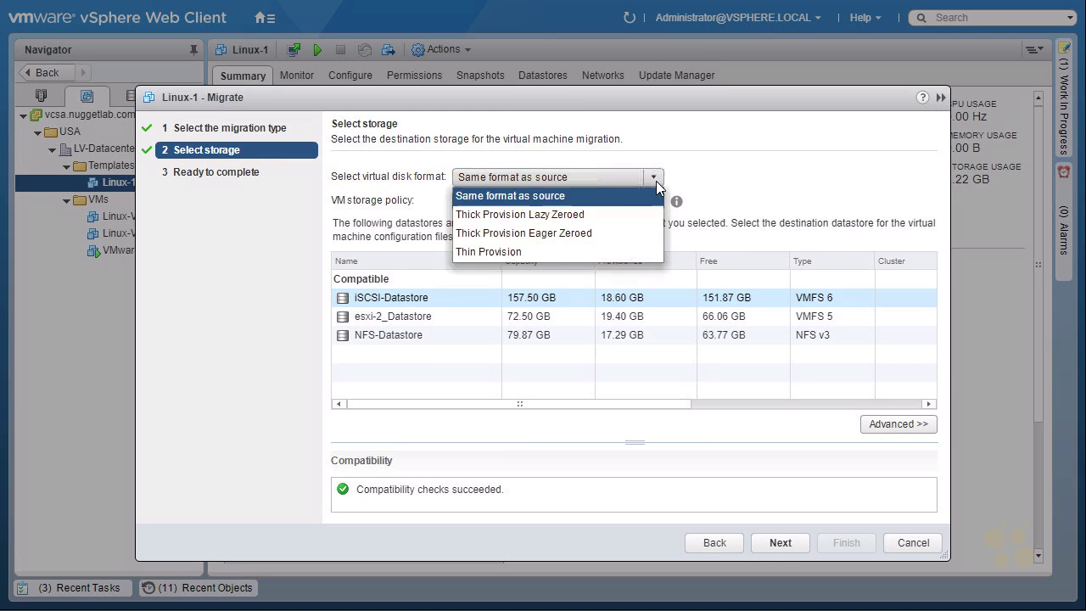
pyautogui.click(521, 252)
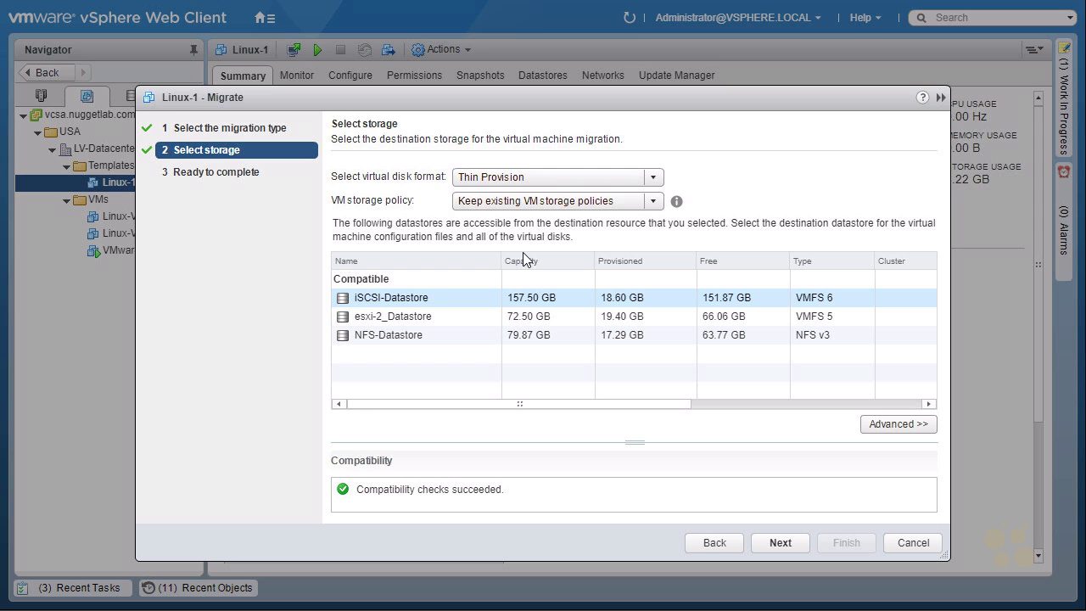
pyautogui.click(453, 292)
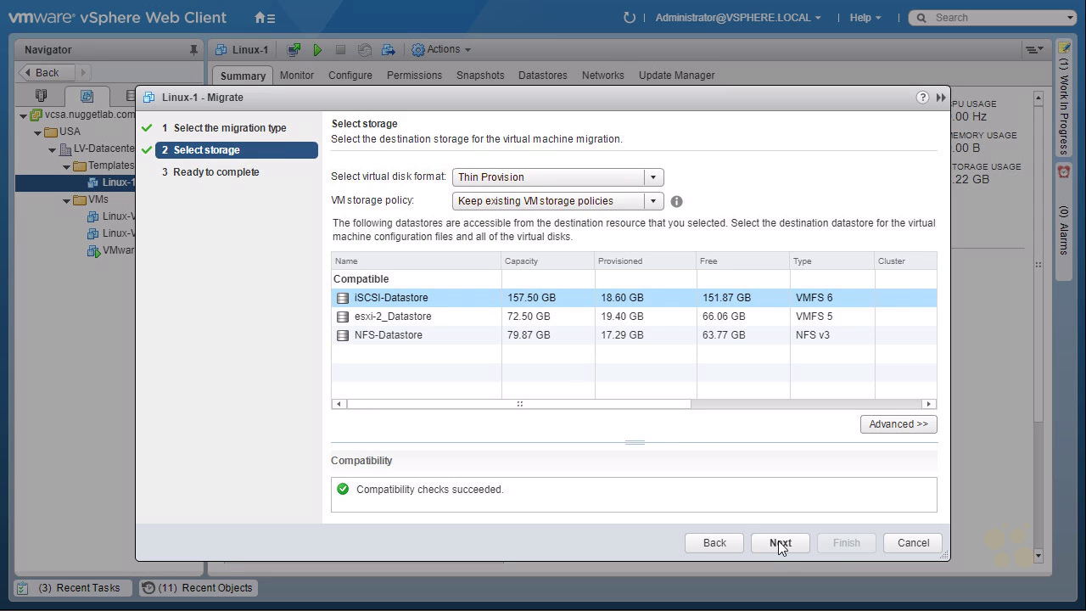
pyautogui.click(777, 542)
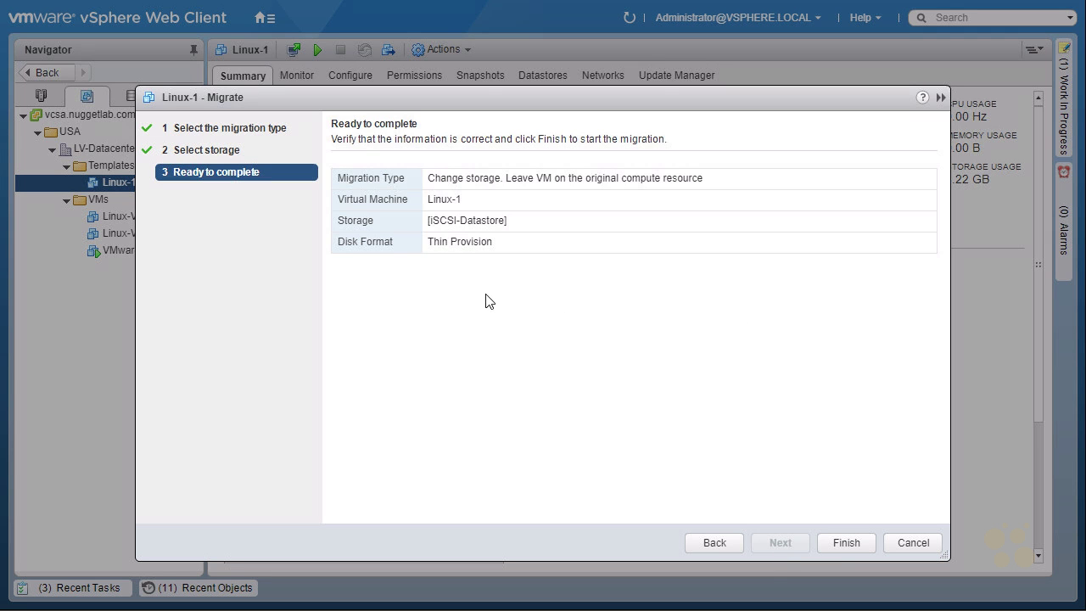
pyautogui.click(848, 542)
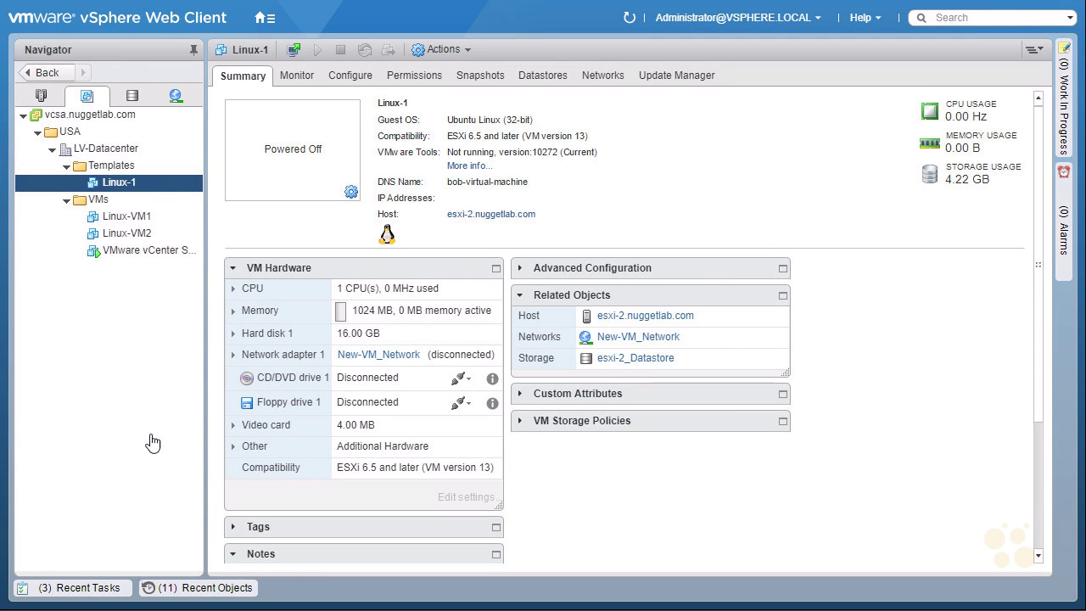
# - Check Recent Tasks shows Relocate virtual machine as Completed, then hide the list
pyautogui.click(107, 595)
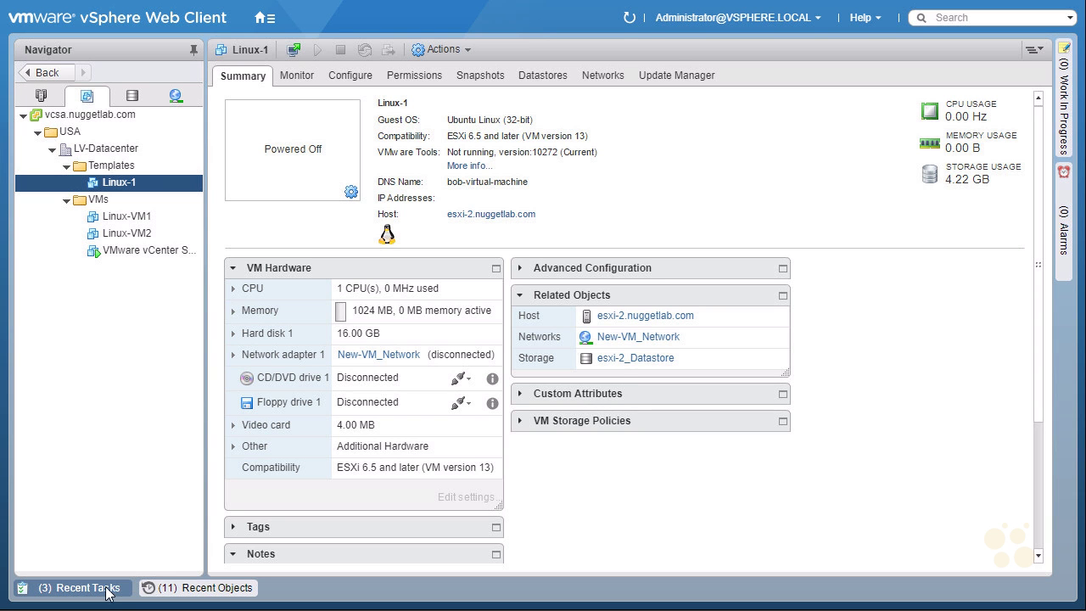
pyautogui.click(107, 594)
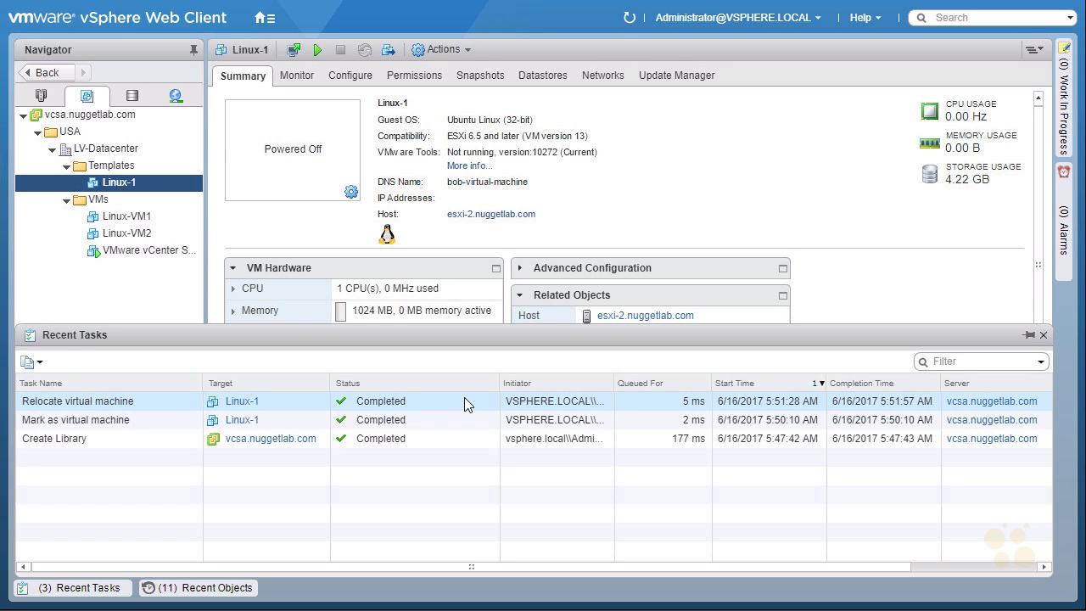
pyautogui.click(85, 587)
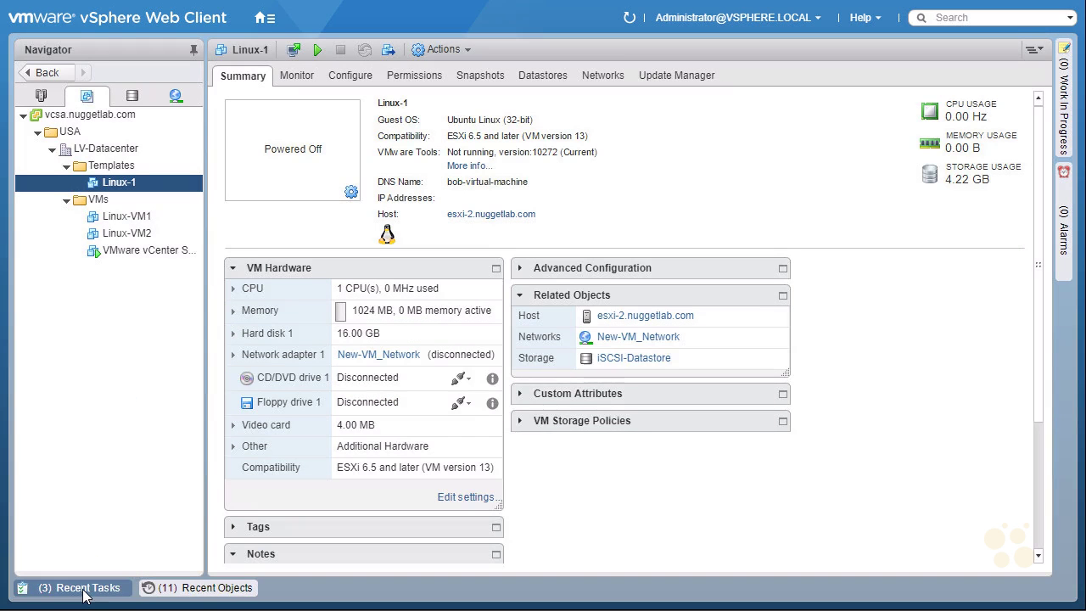
# - Convert the Linux-1 virtual machine back into a template
pyautogui.rightClick(156, 191)
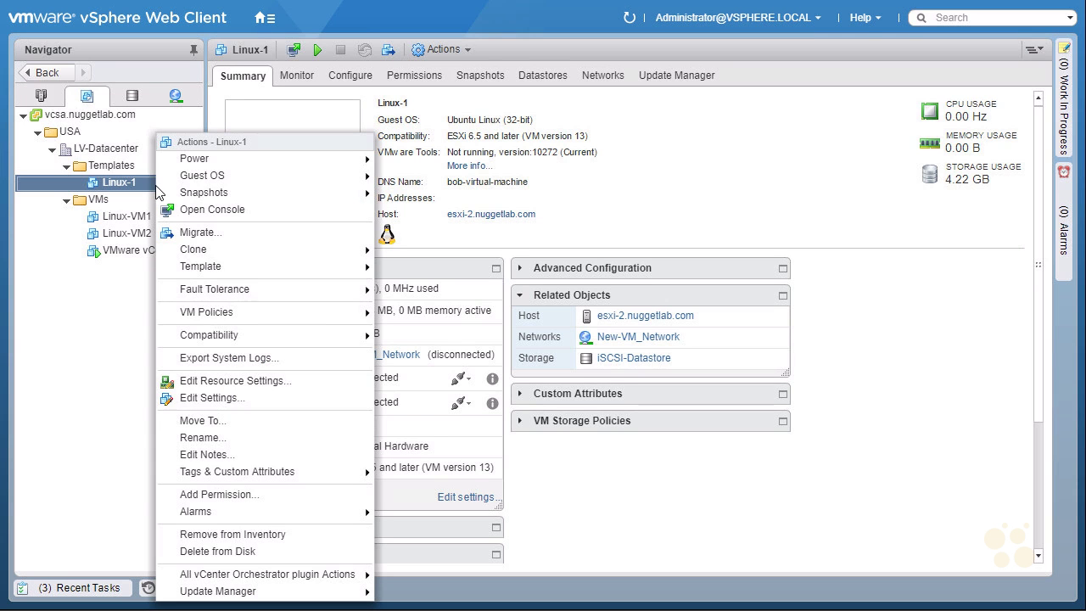
pyautogui.moveTo(258, 273)
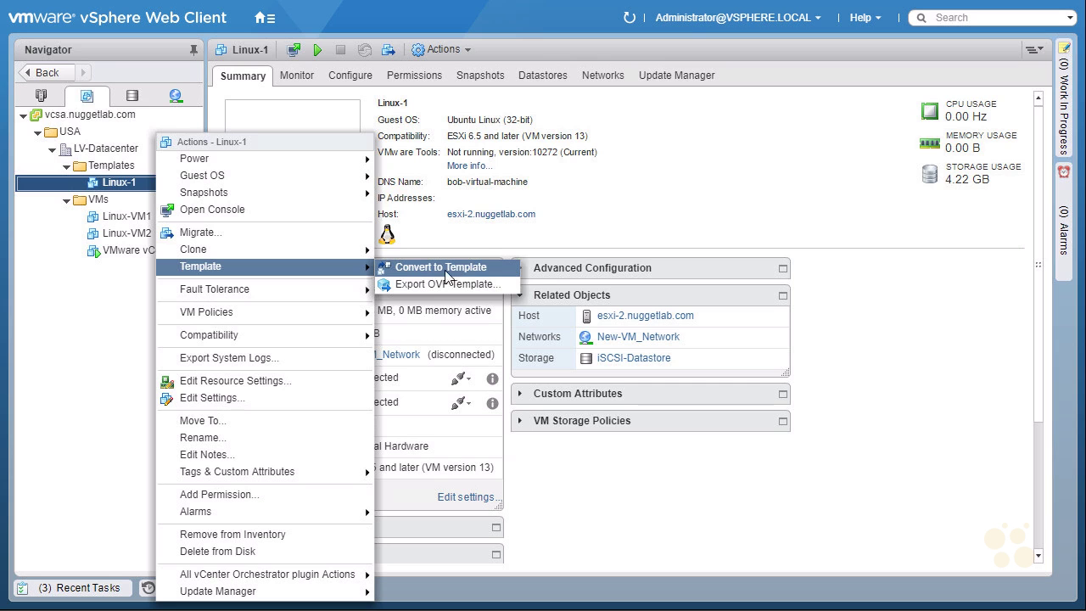
pyautogui.click(500, 273)
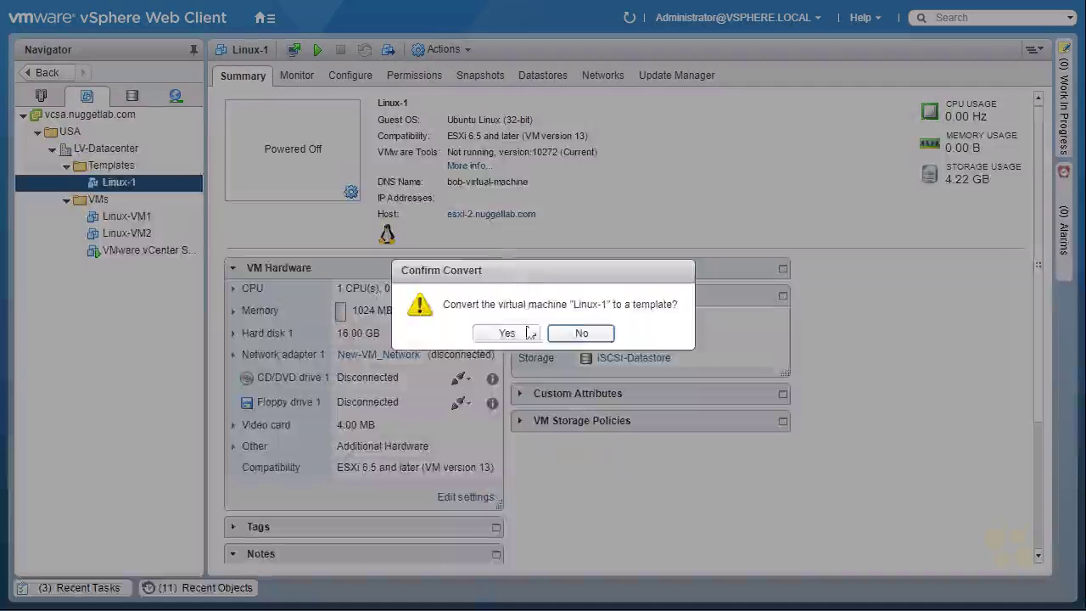
pyautogui.click(517, 334)
pyautogui.click(536, 357)
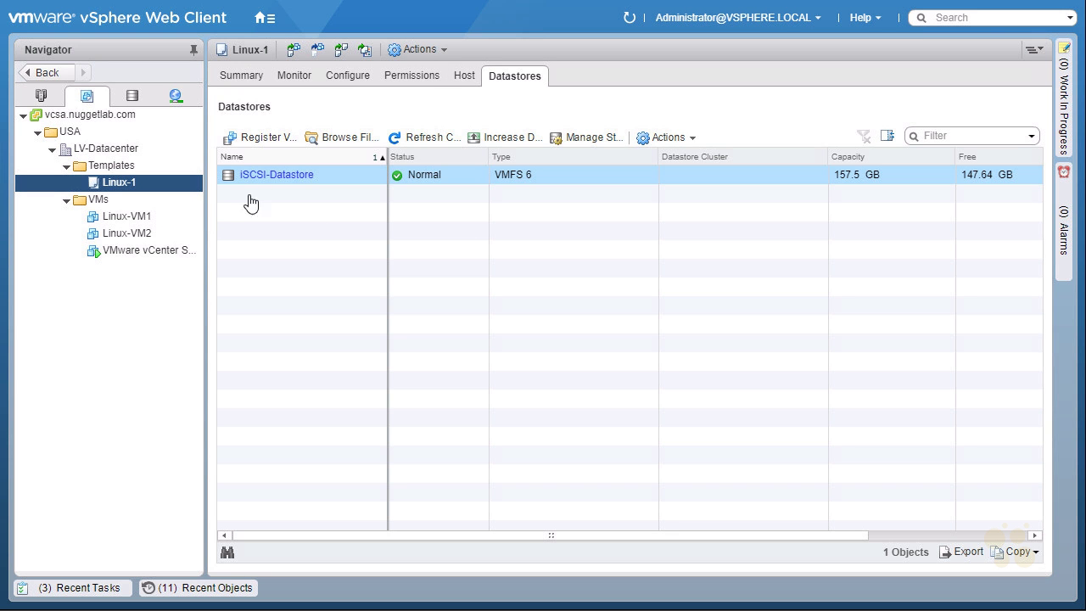
# - Clone Linux-1 into Templates_Library as Linux-1-from-Library and verify the tasks completed
pyautogui.click(272, 175)
pyautogui.rightClick(160, 190)
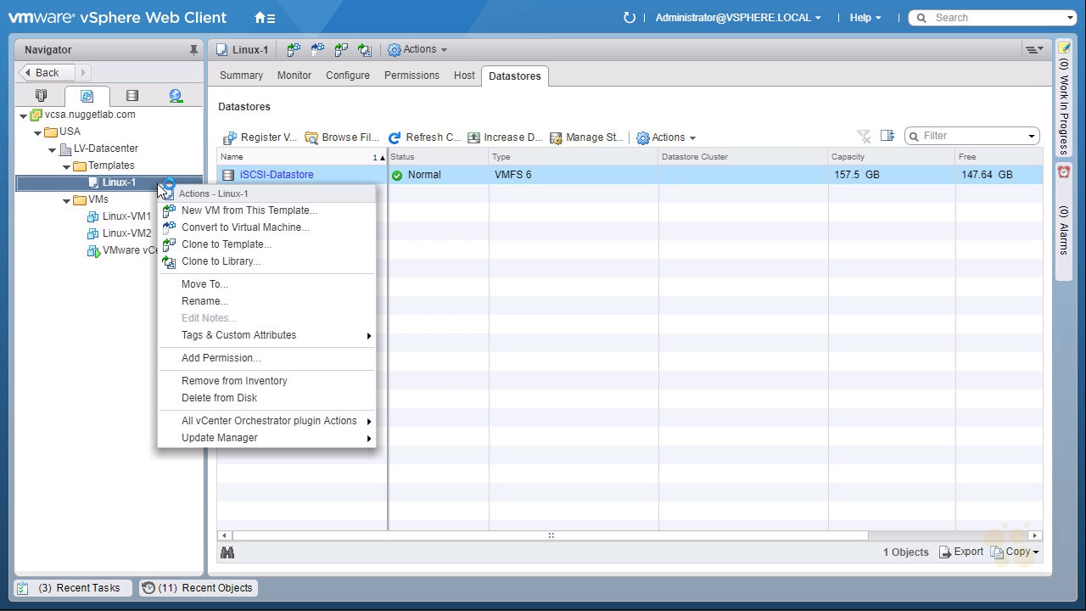
pyautogui.click(269, 260)
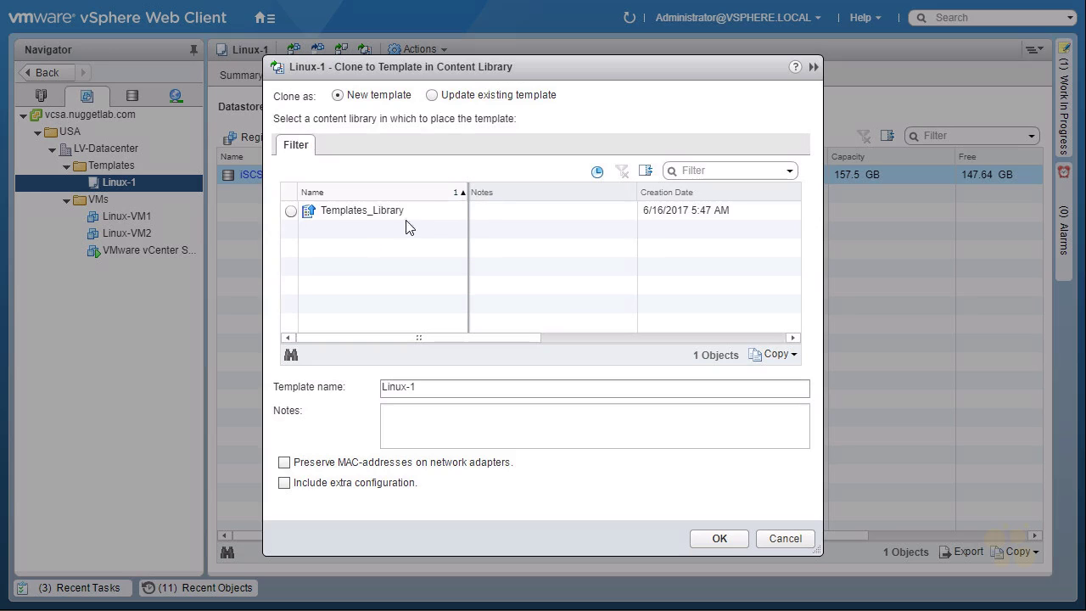
pyautogui.click(291, 211)
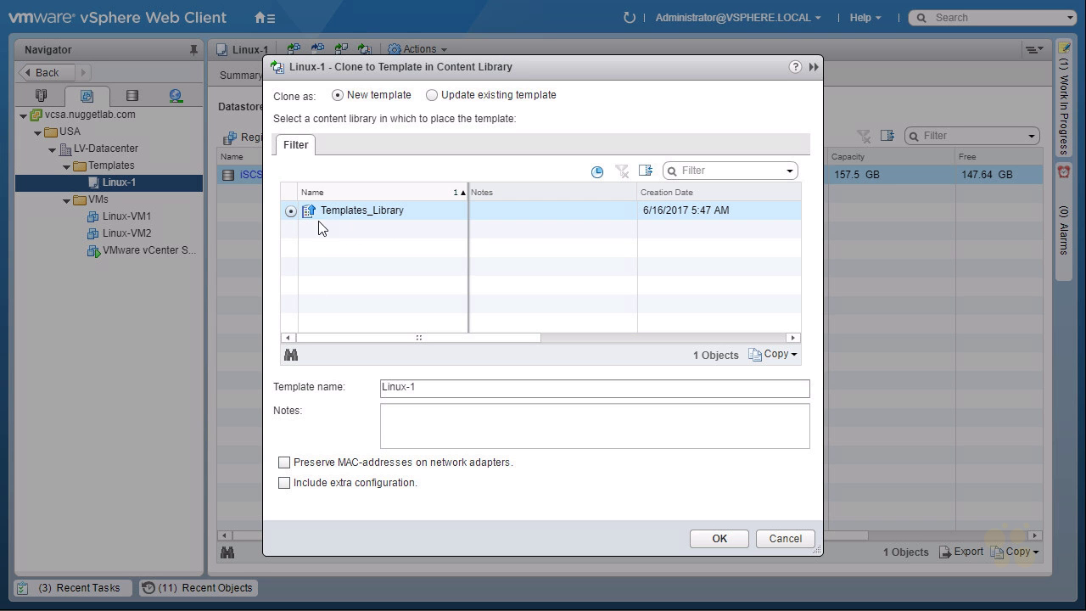
pyautogui.click(434, 387)
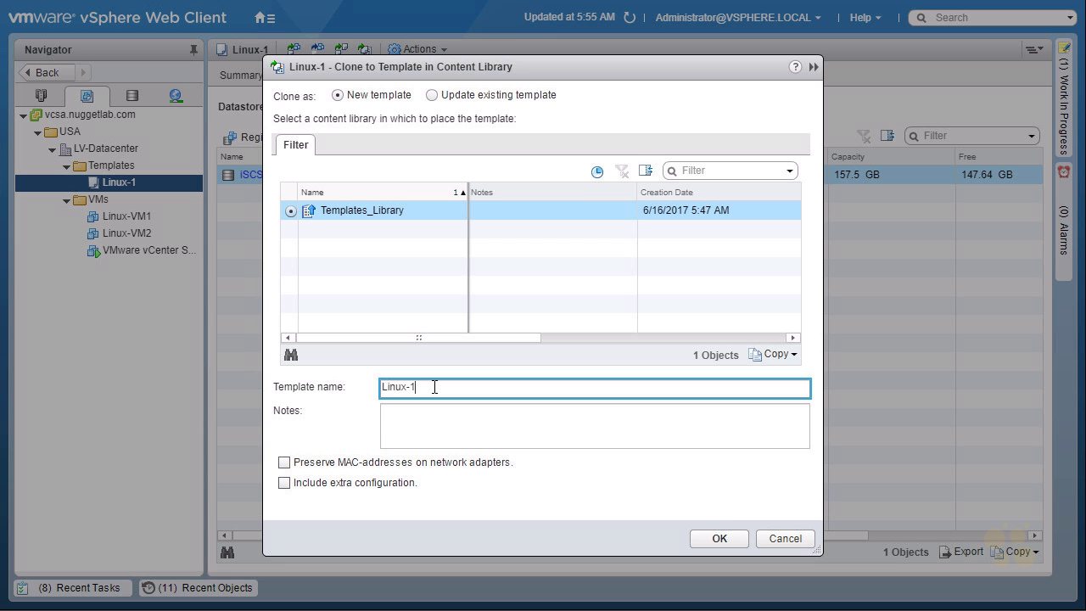
pyautogui.write('-from-Library')
pyautogui.click(725, 542)
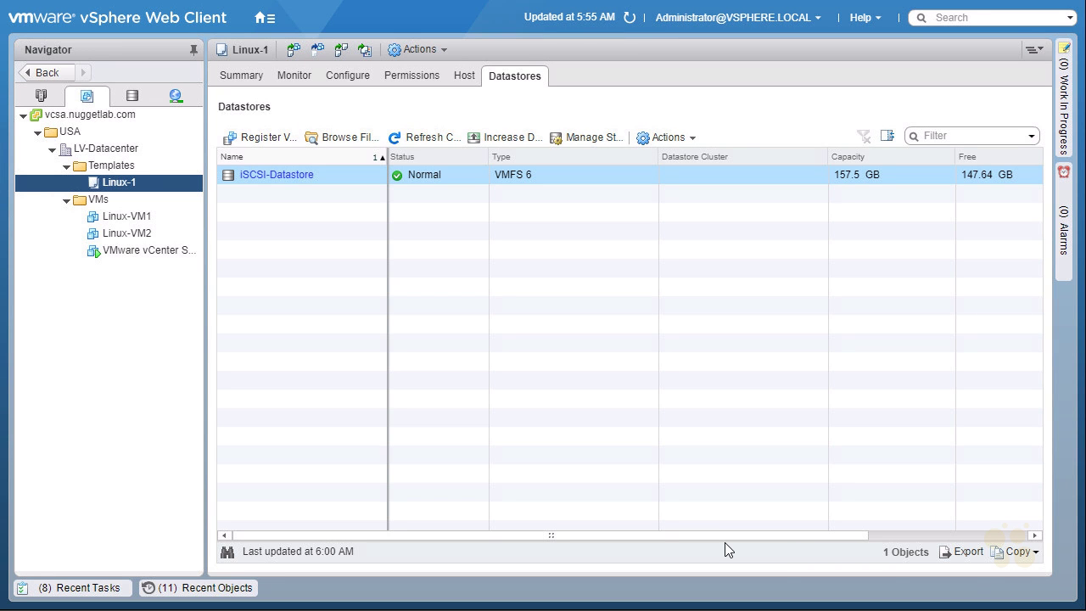
pyautogui.click(87, 589)
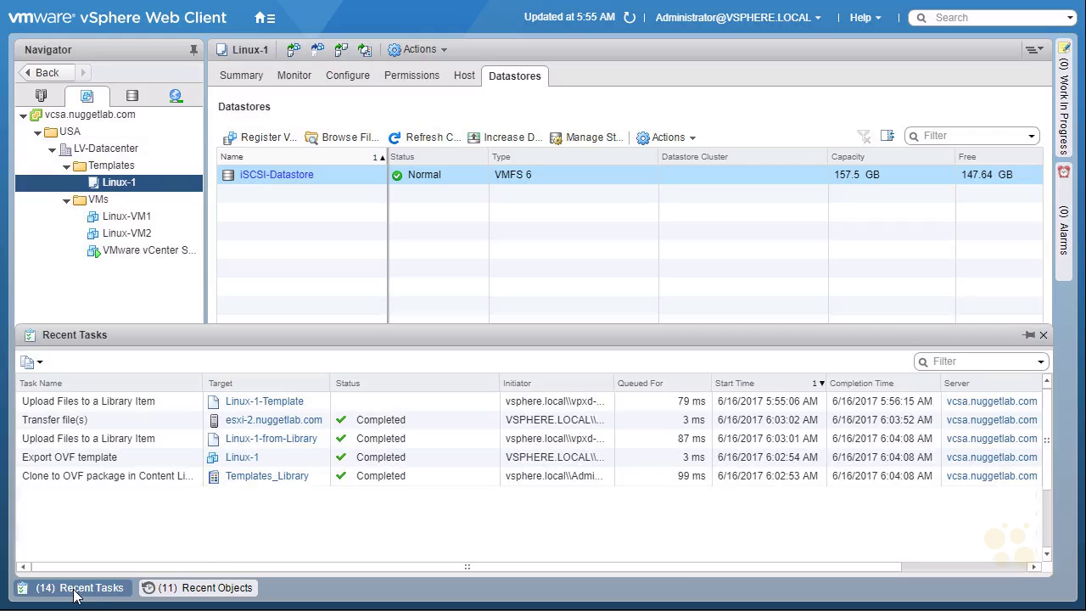
pyautogui.click(74, 594)
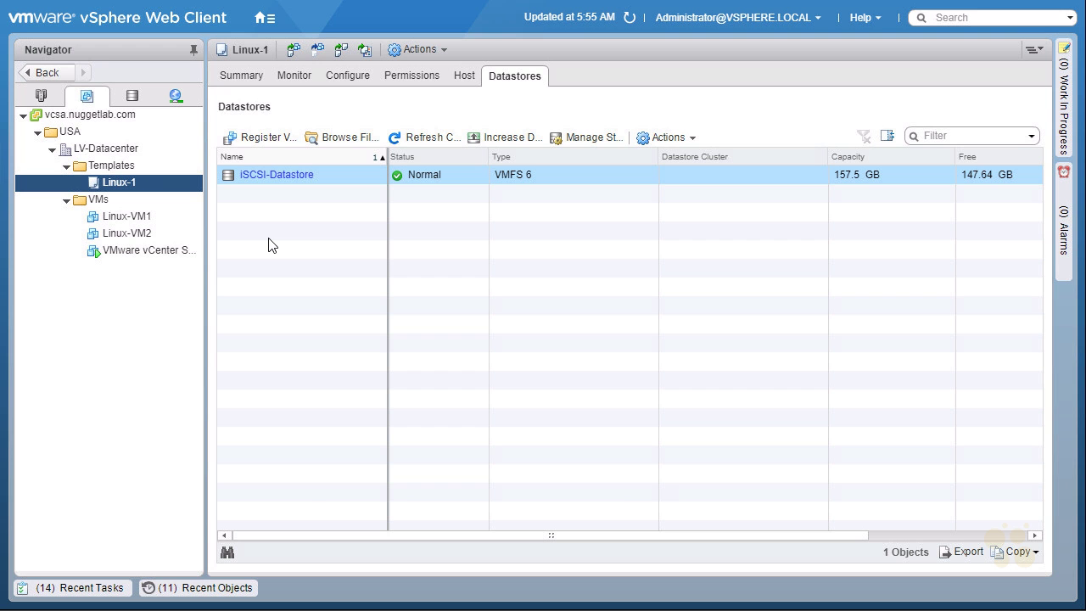
# - Go to Content Libraries and open the Templates_Library summary (1 item, 4.22 GB on iSCSI-Datastore)
pyautogui.click(266, 20)
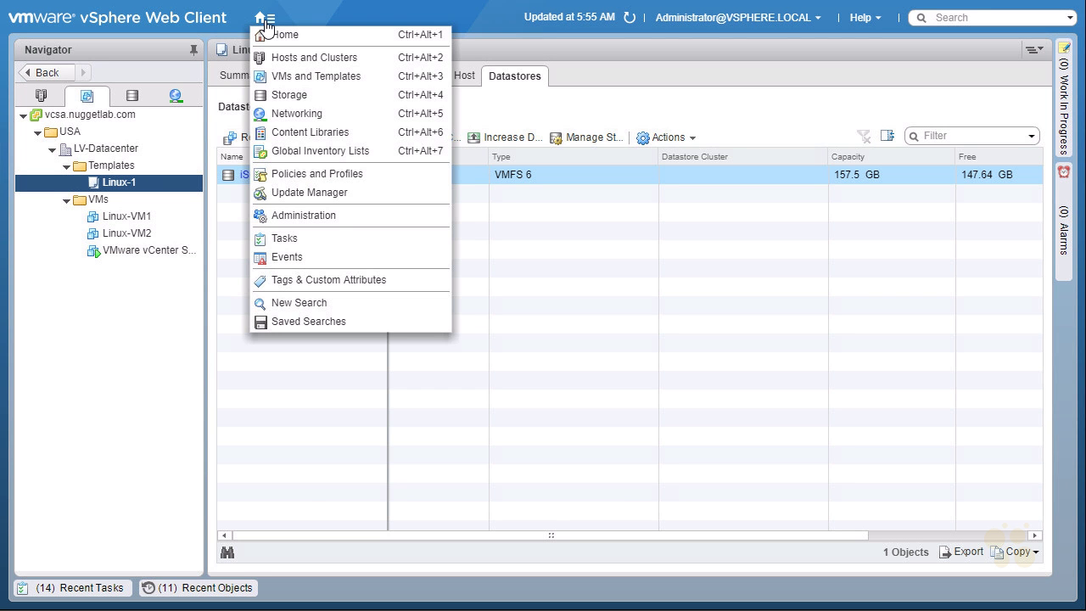
pyautogui.click(362, 134)
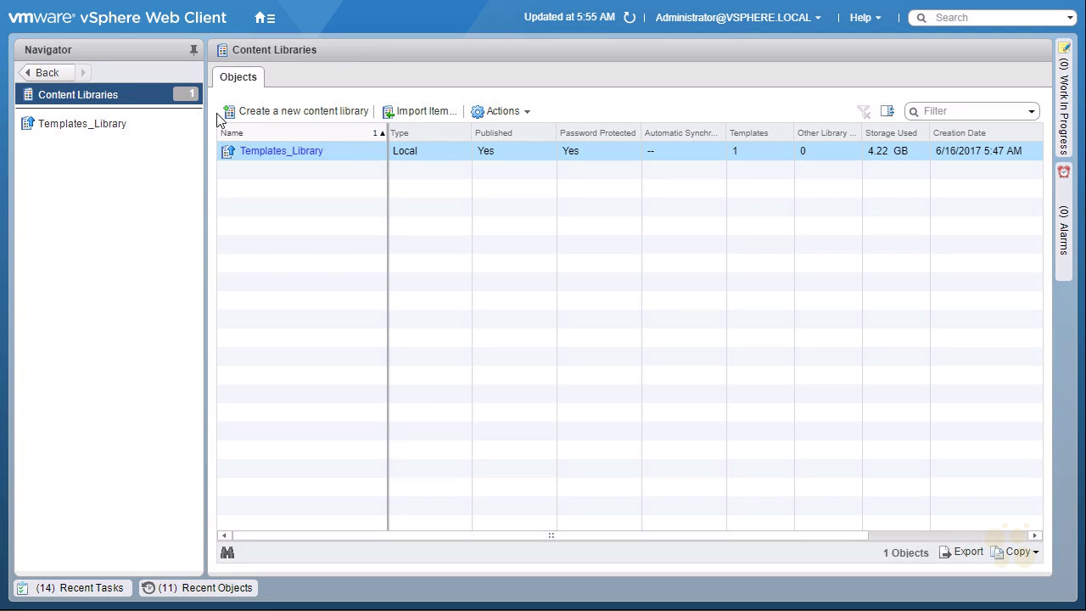
pyautogui.click(303, 156)
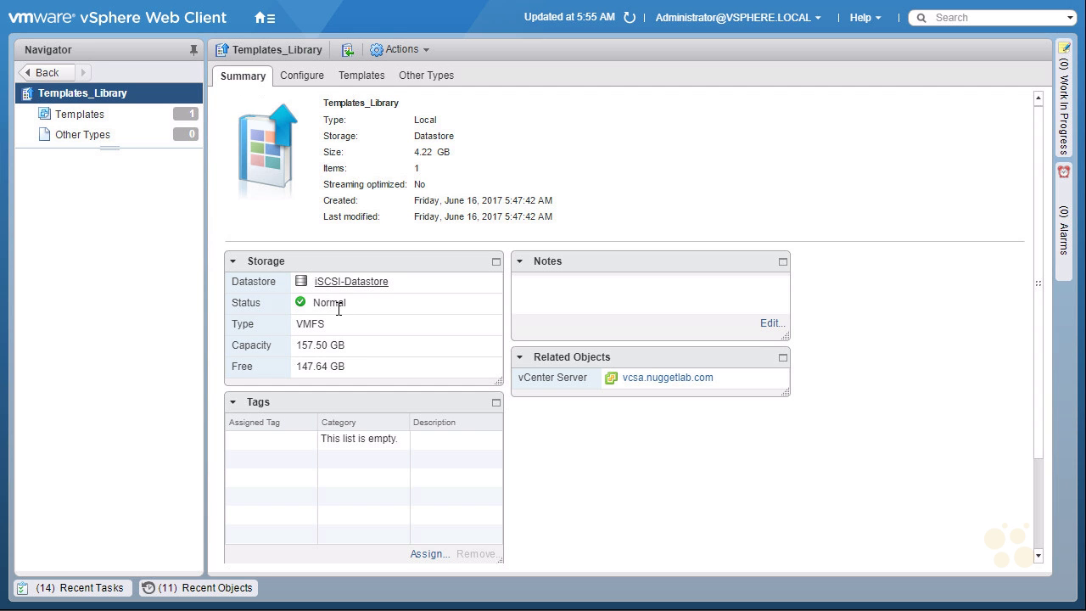
# - Start a new VM from the Linux-1-from-Library template in Templates_Library
pyautogui.click(83, 116)
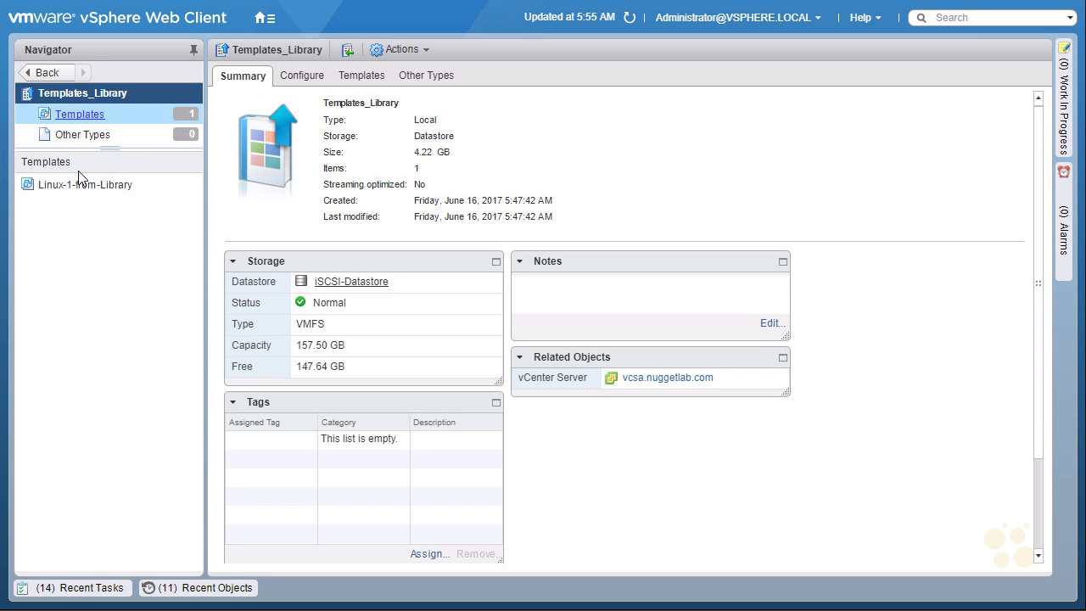
pyautogui.click(82, 186)
pyautogui.click(82, 188)
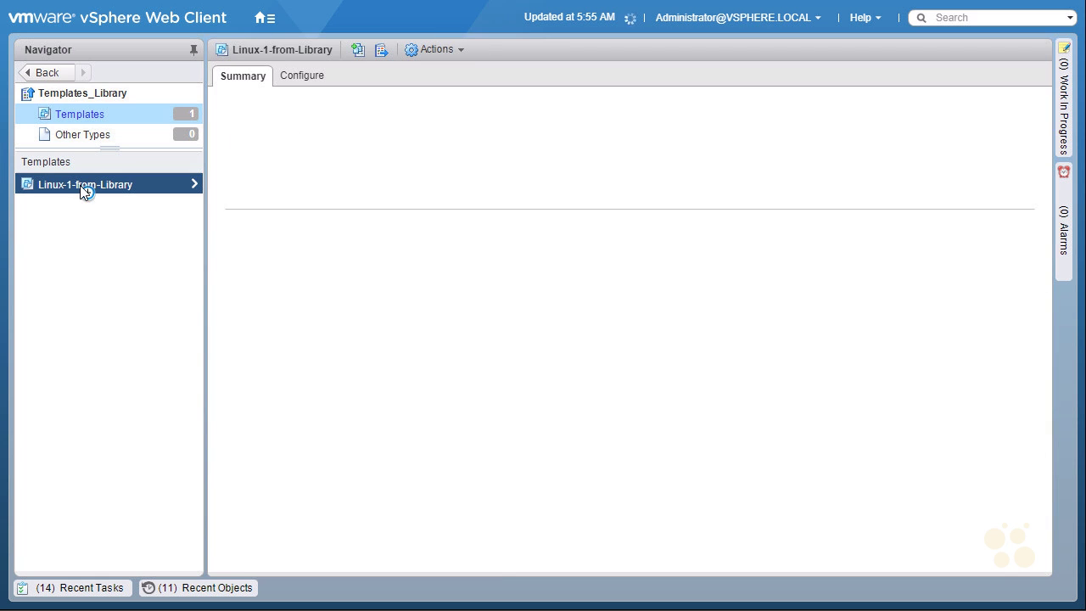
pyautogui.rightClick(104, 185)
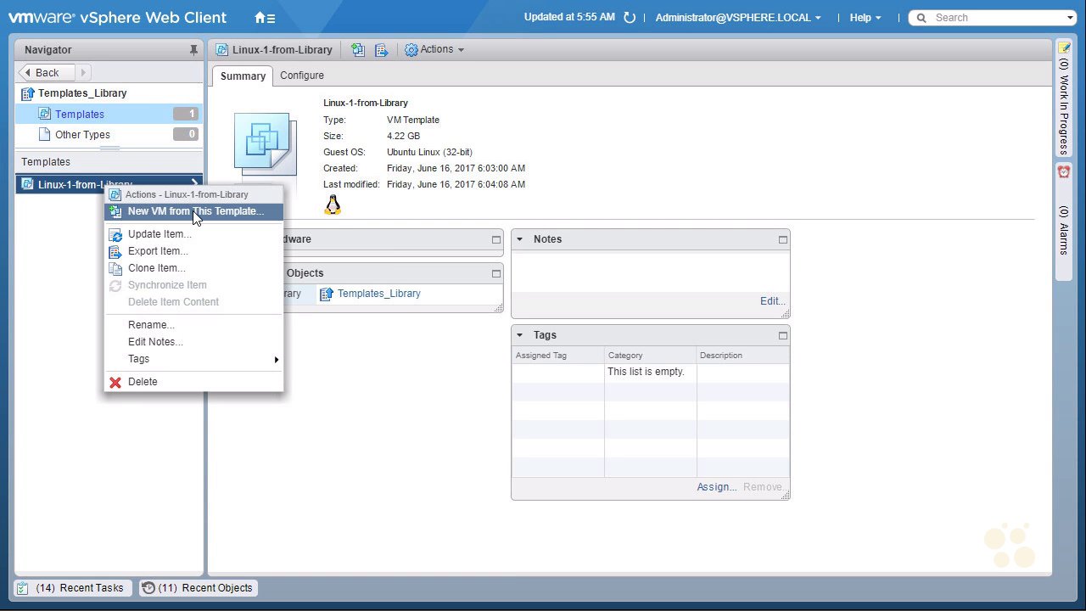
pyautogui.click(59, 97)
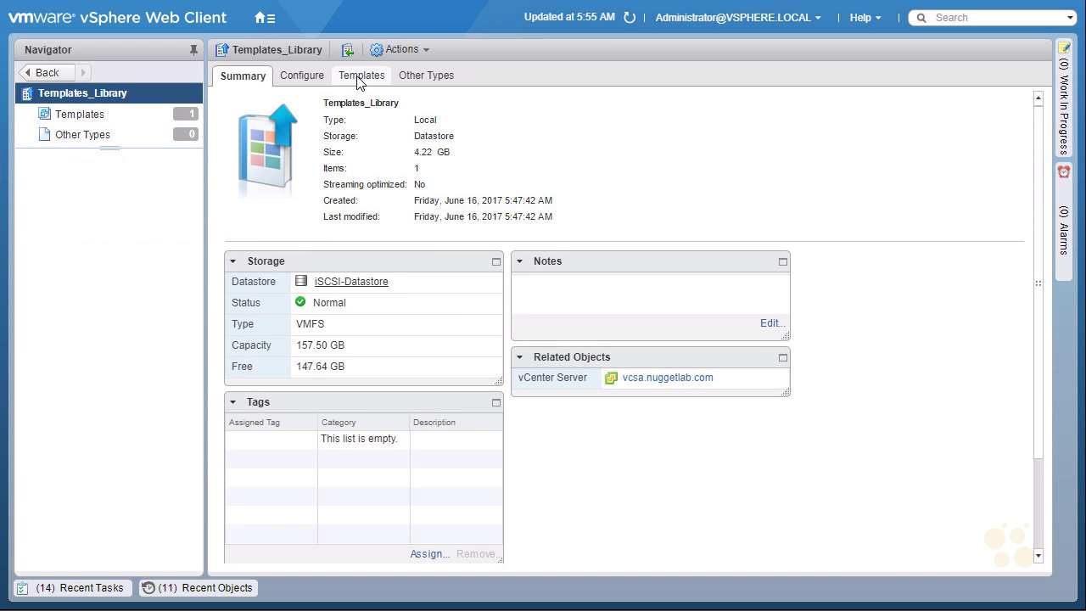
pyautogui.click(359, 78)
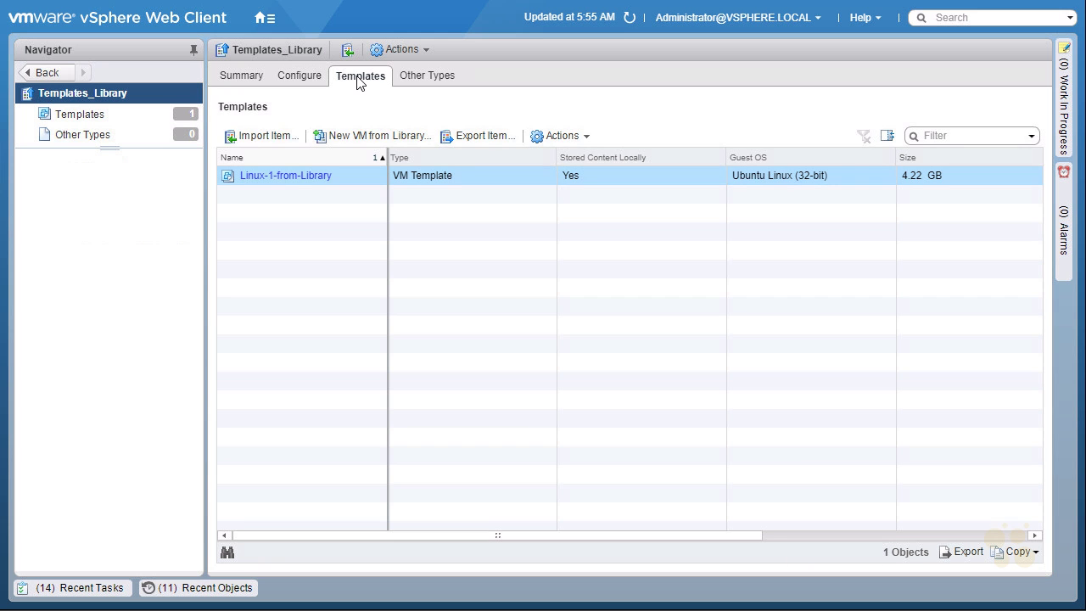
pyautogui.rightClick(296, 183)
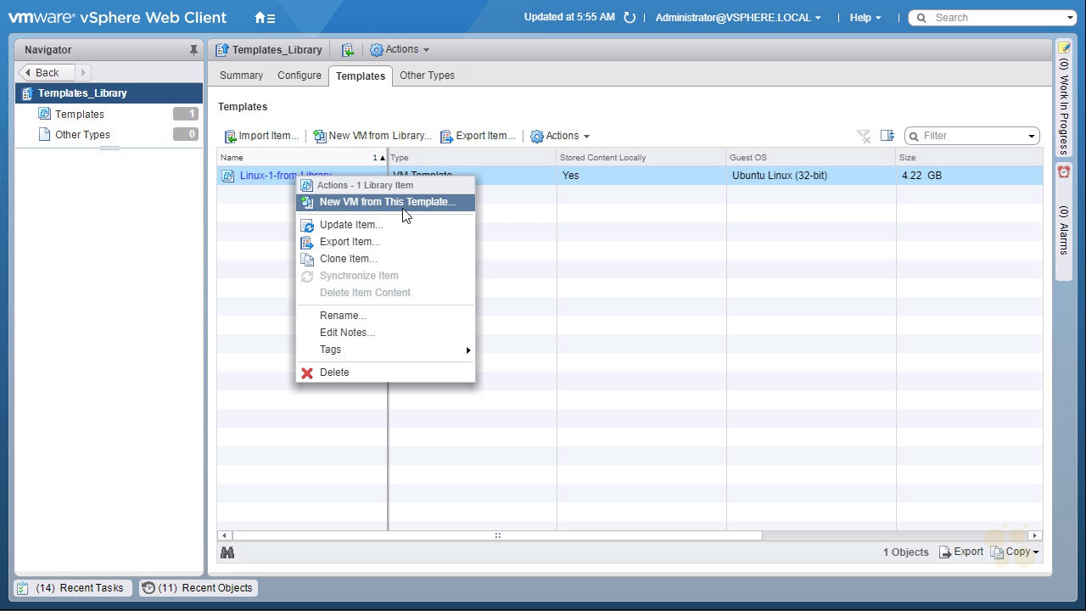
pyautogui.click(449, 201)
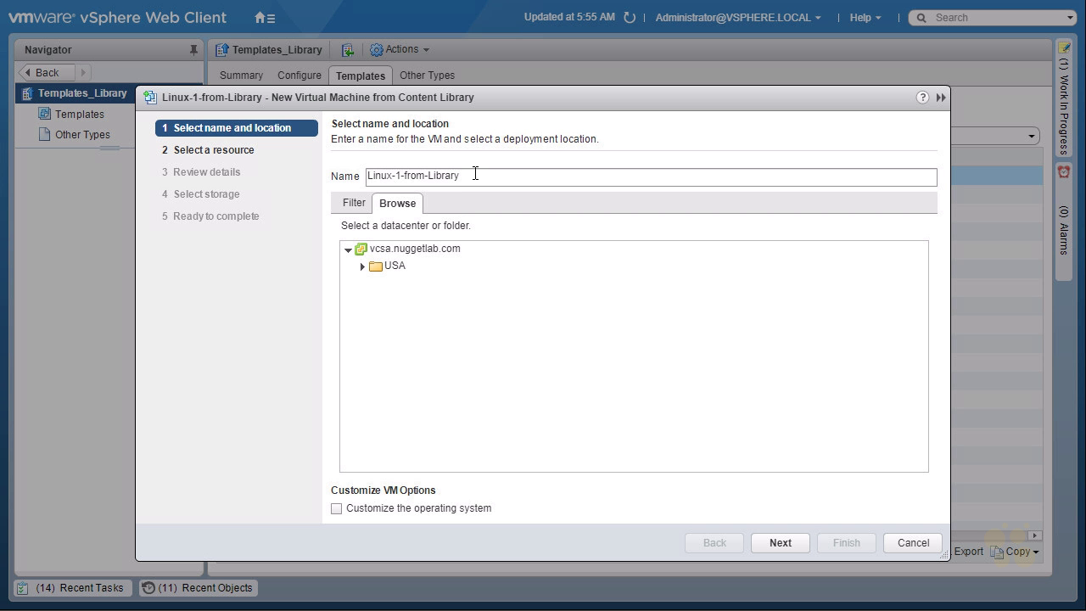
# - Name the VM Linux-VM3, place it in LV-Datacenter's VMs folder, and enable OS customization
pyautogui.moveTo(475, 176); pyautogui.dragTo(421, 178)
pyautogui.press('BackSpace')
pyautogui.press('BackSpace')
pyautogui.press('BackSpace')
pyautogui.press('BackSpace')
pyautogui.press('BackSpace')
pyautogui.press('BackSpace')
pyautogui.press('BackSpace')
pyautogui.press('BackSpace')
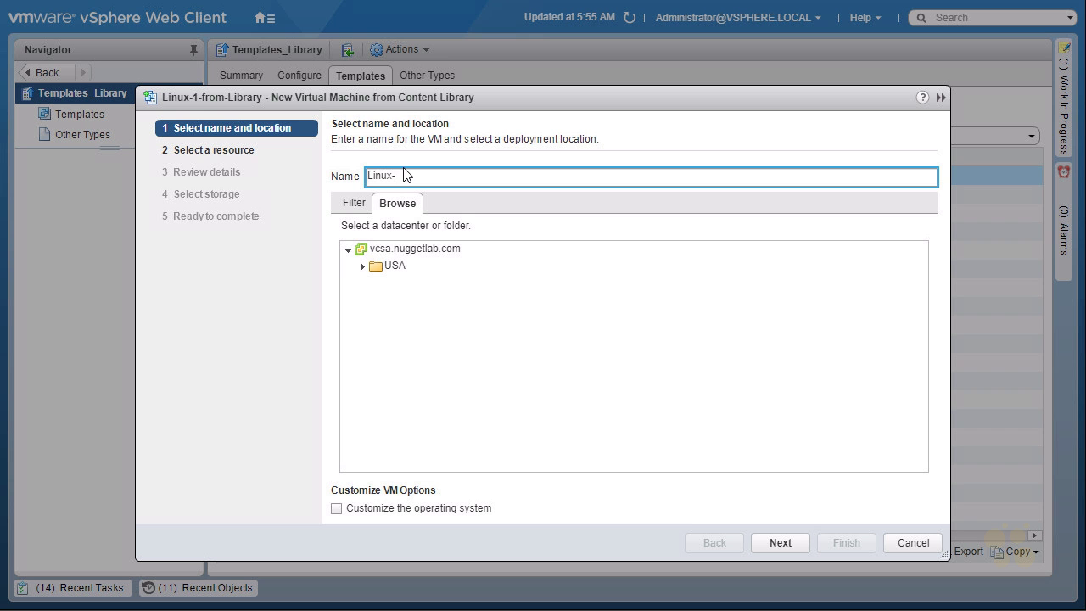
pyautogui.write('VM3')
pyautogui.click(362, 266)
pyautogui.click(378, 290)
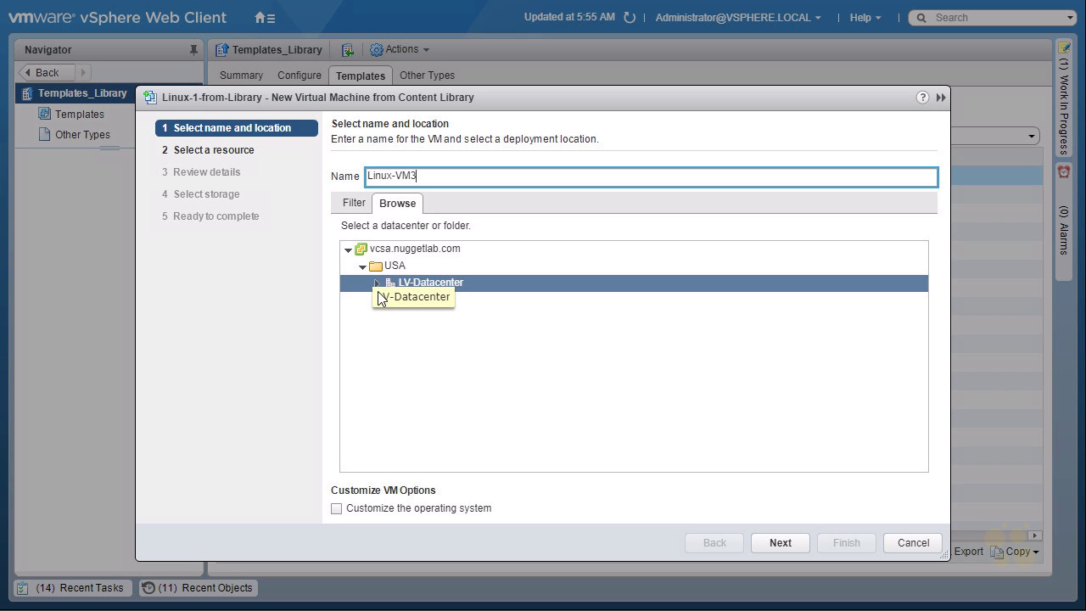
pyautogui.click(377, 284)
pyautogui.click(412, 320)
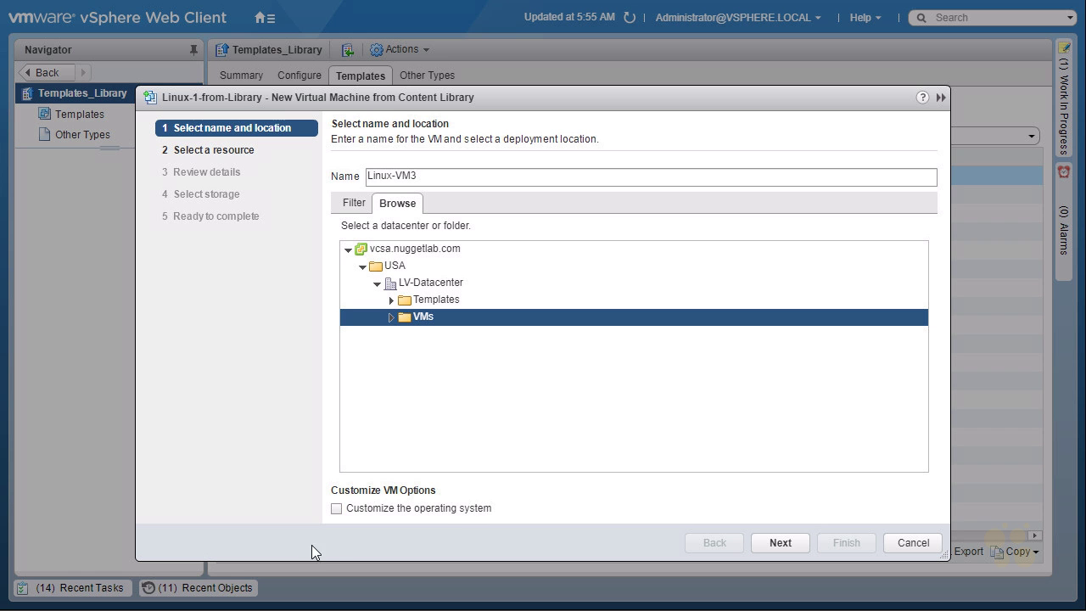
pyautogui.click(336, 508)
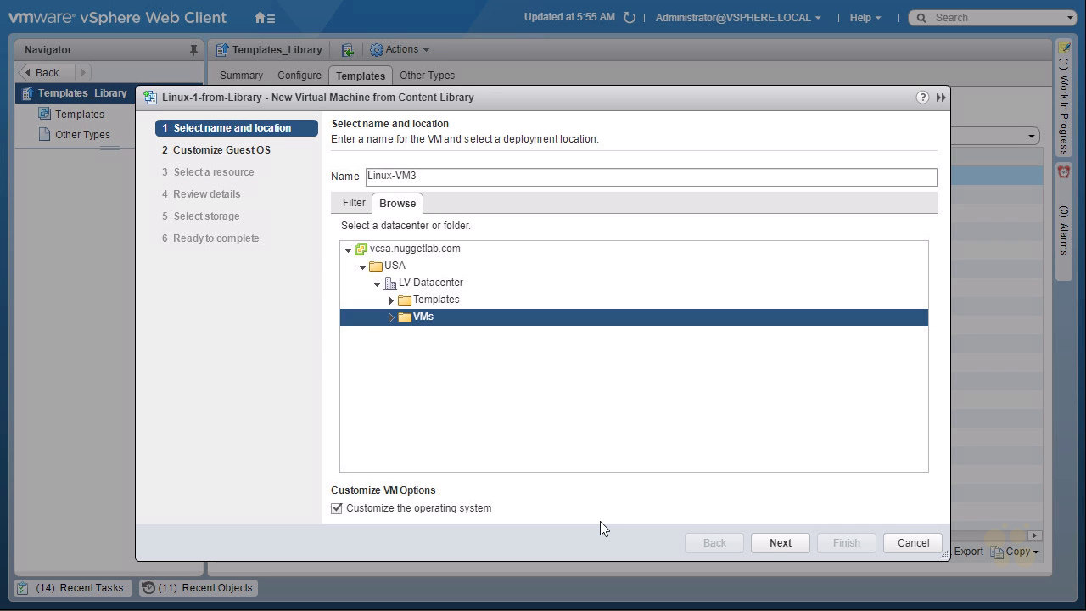
# - Apply the Linux-Custom-Specification guest OS customization
pyautogui.click(777, 543)
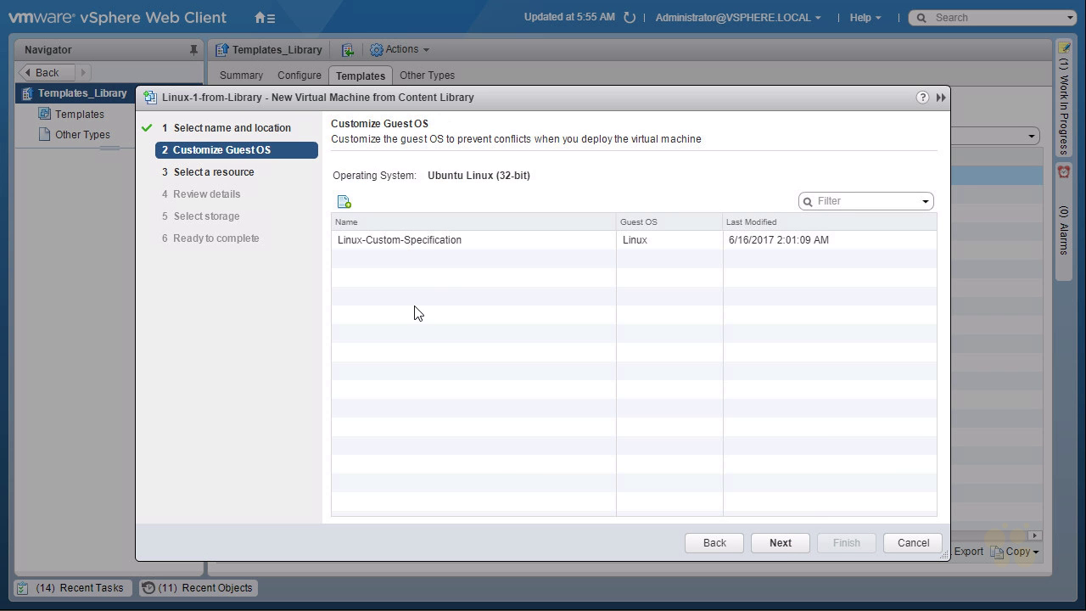
pyautogui.click(416, 245)
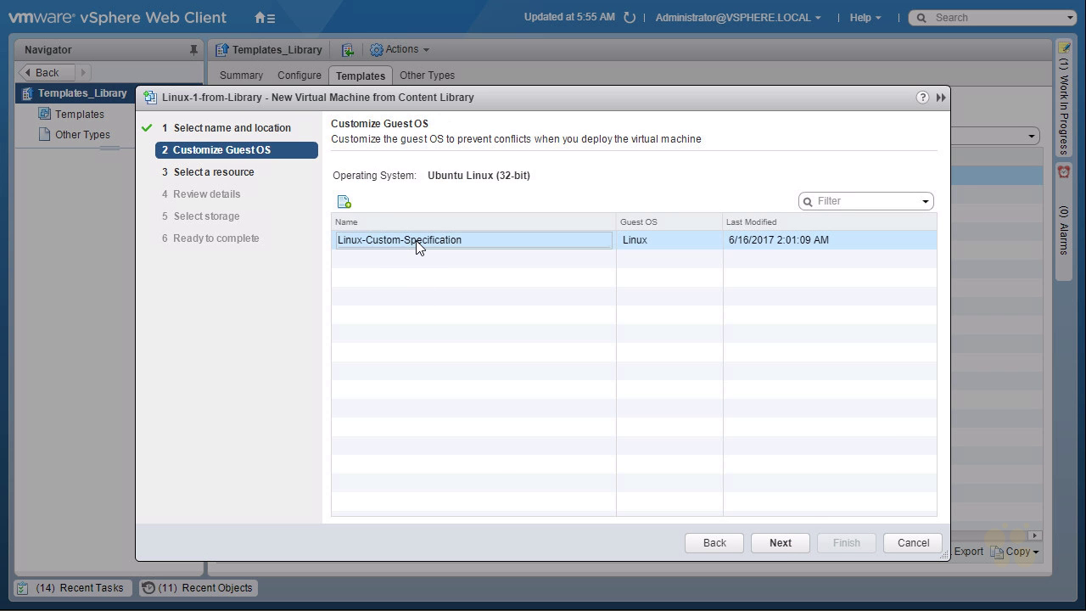
pyautogui.click(787, 541)
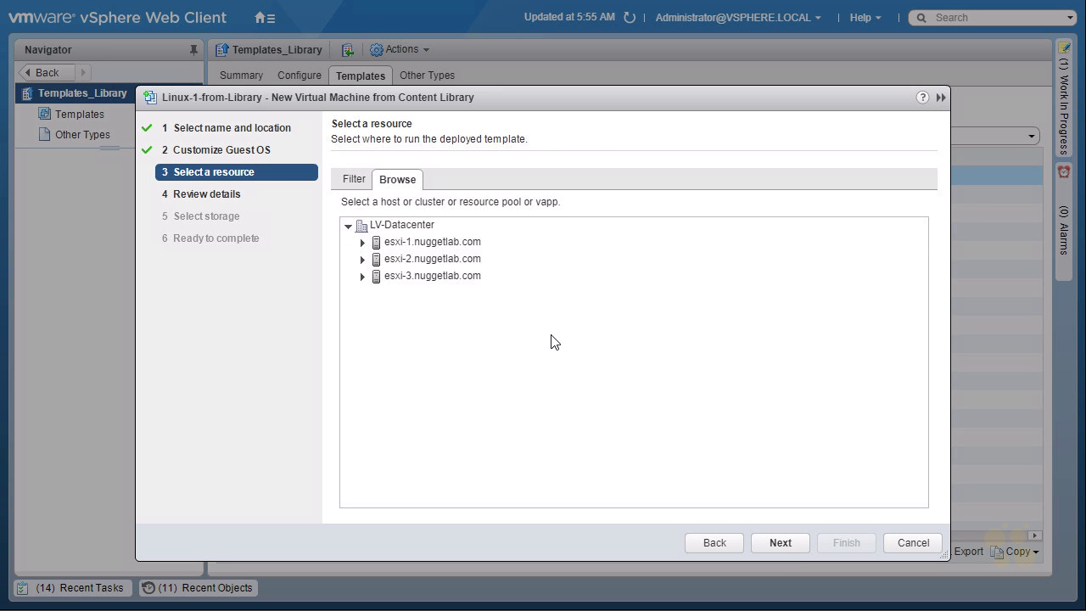
# - Choose host esxi-3.nuggetlab.com as the compute resource and review the template details
pyautogui.click(436, 276)
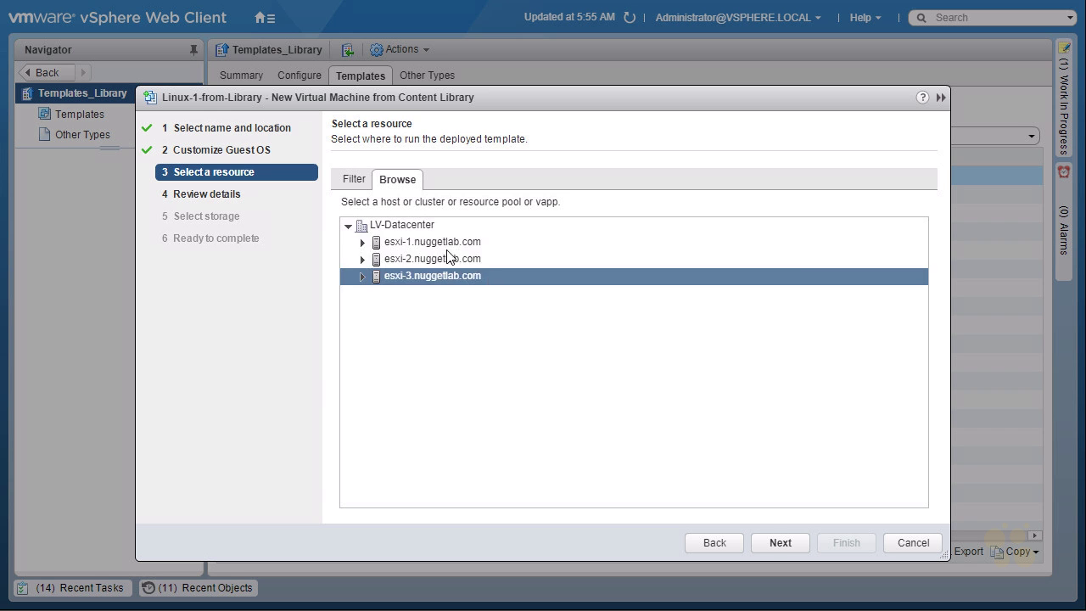
pyautogui.click(444, 241)
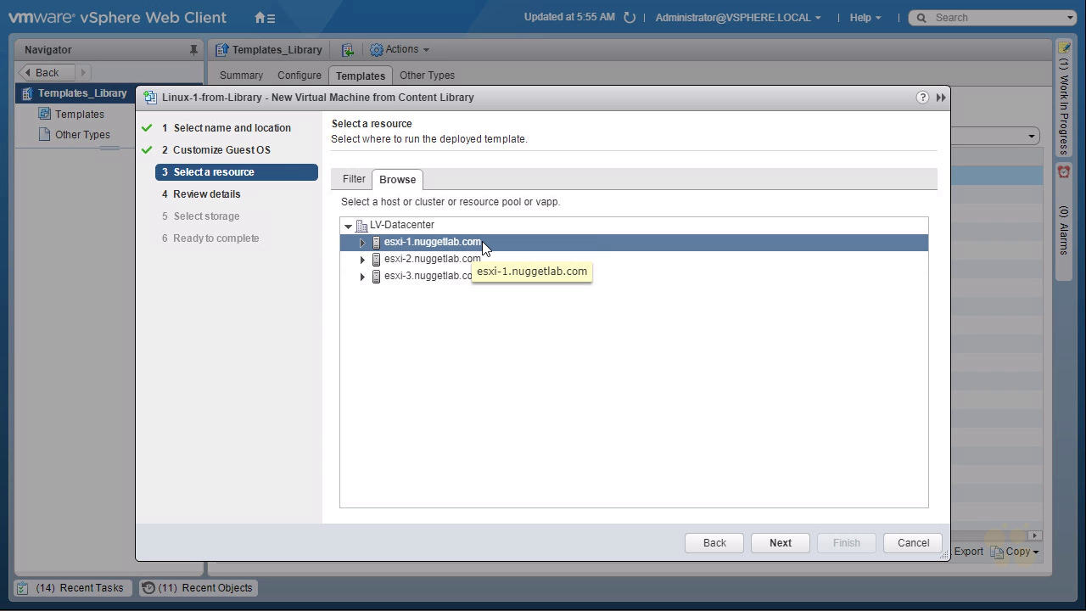
pyautogui.click(440, 276)
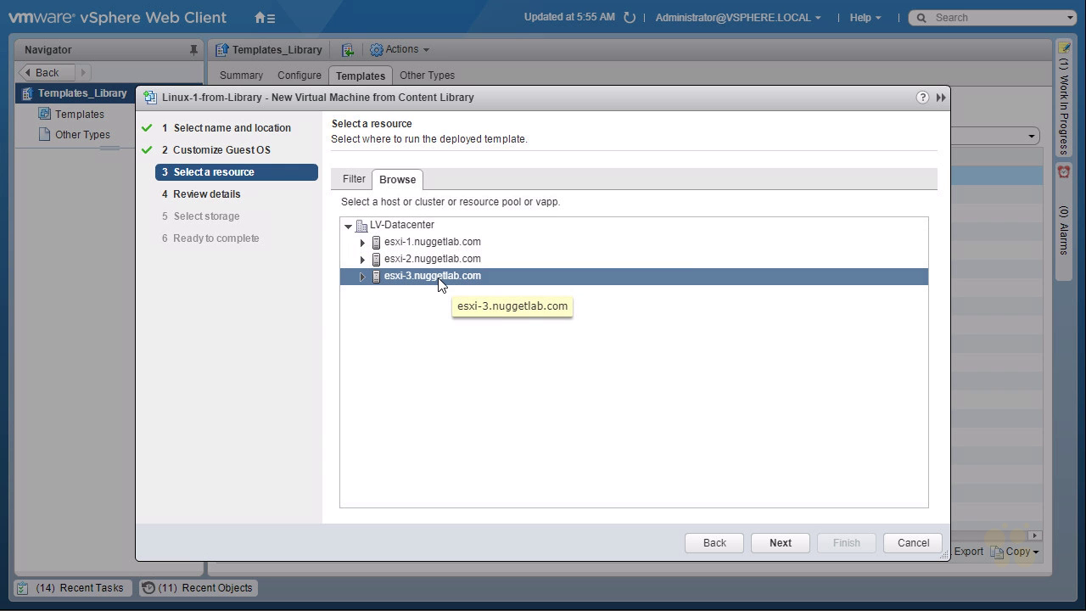
pyautogui.click(439, 280)
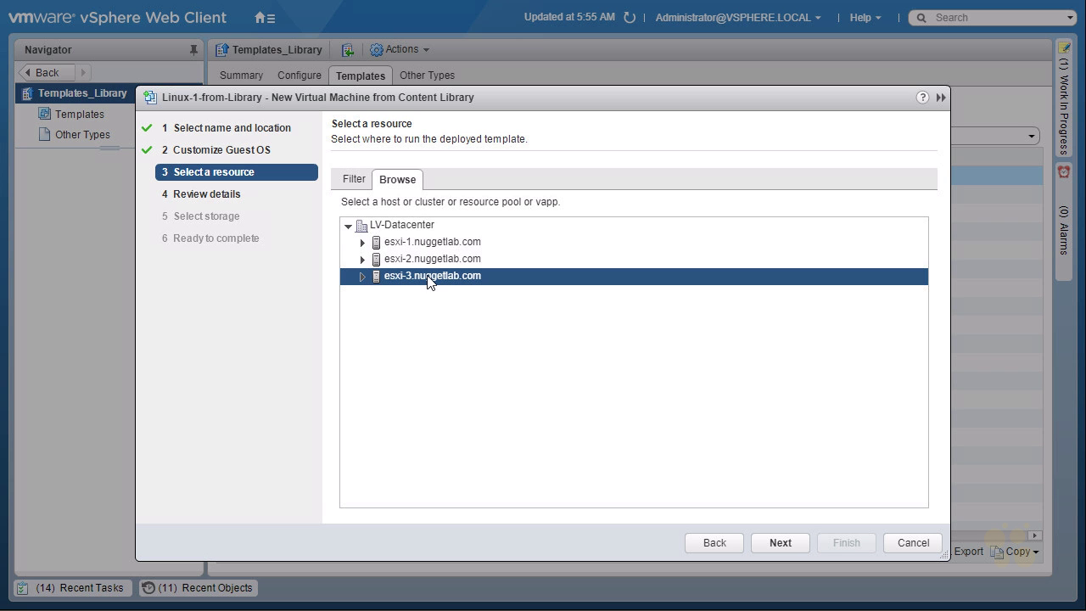
pyautogui.click(776, 543)
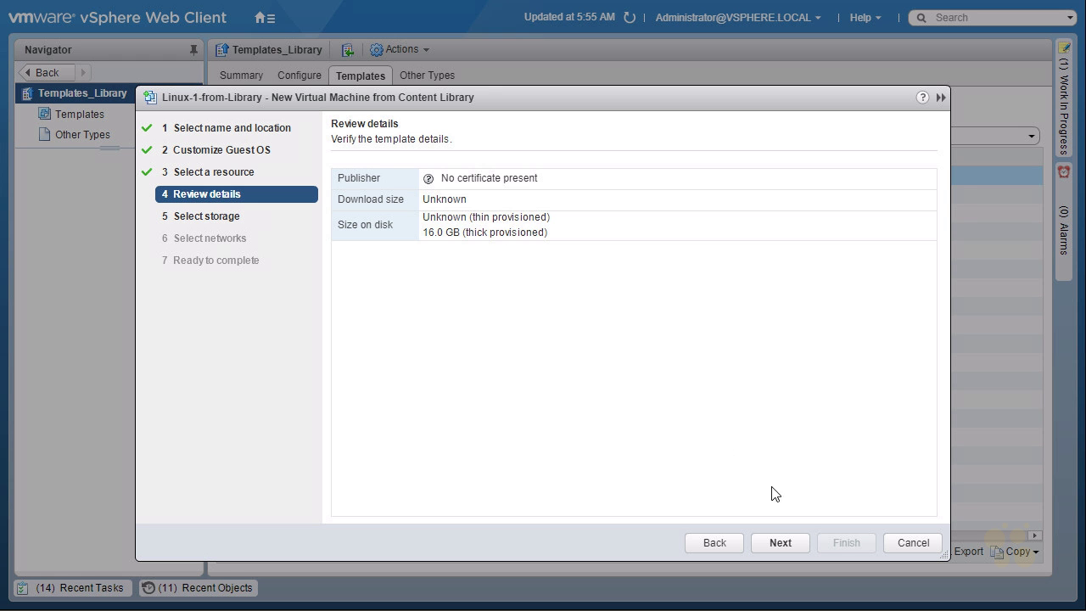
# - Set the virtual disk format to Thin provision and store the VM on NFS-Datastore
pyautogui.click(780, 540)
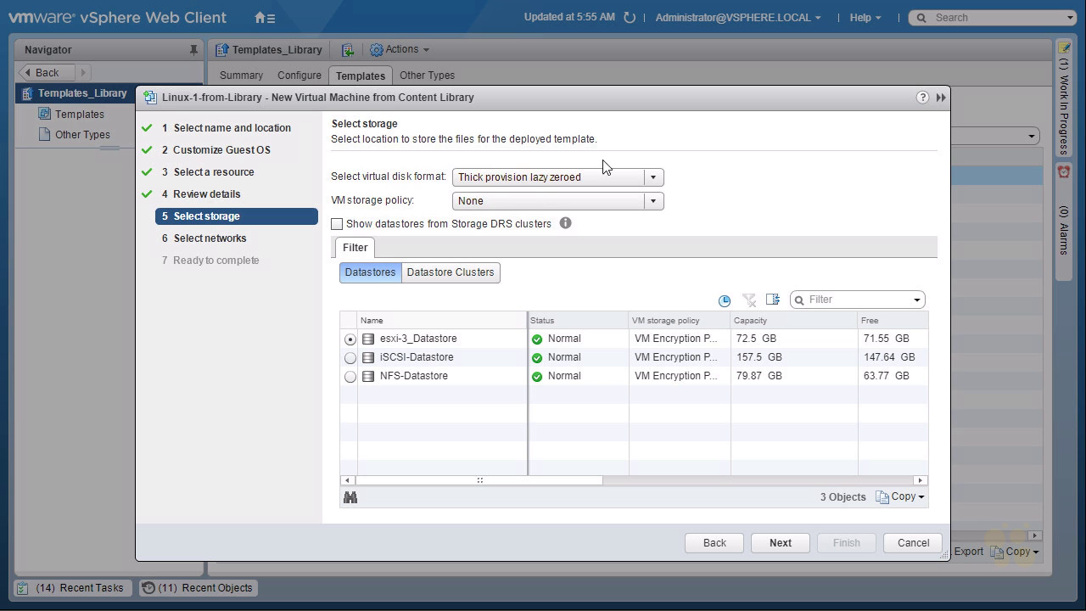
pyautogui.click(658, 180)
pyautogui.click(516, 216)
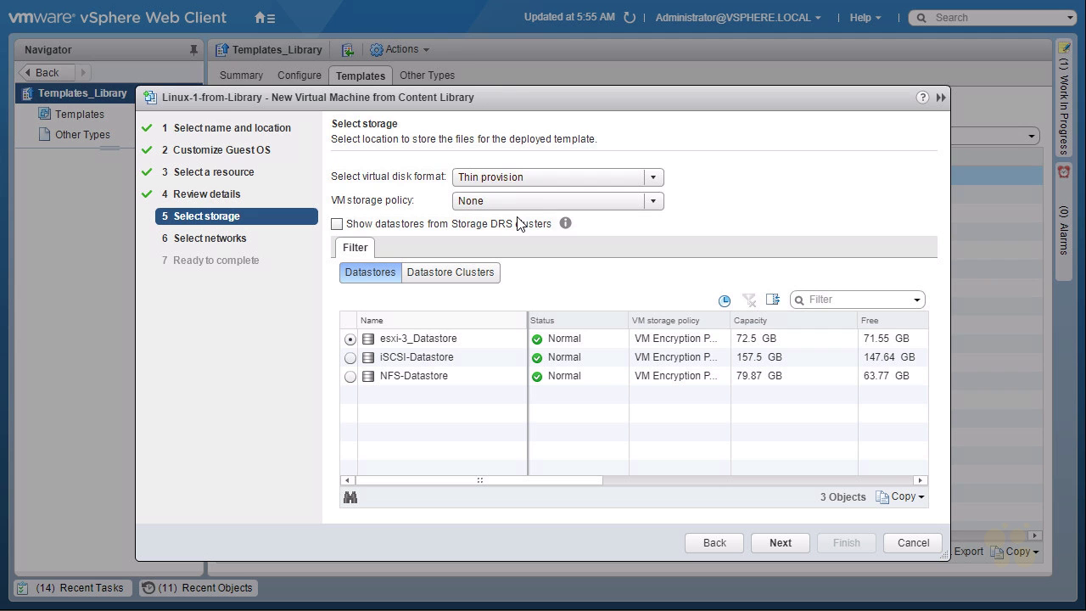
pyautogui.click(351, 376)
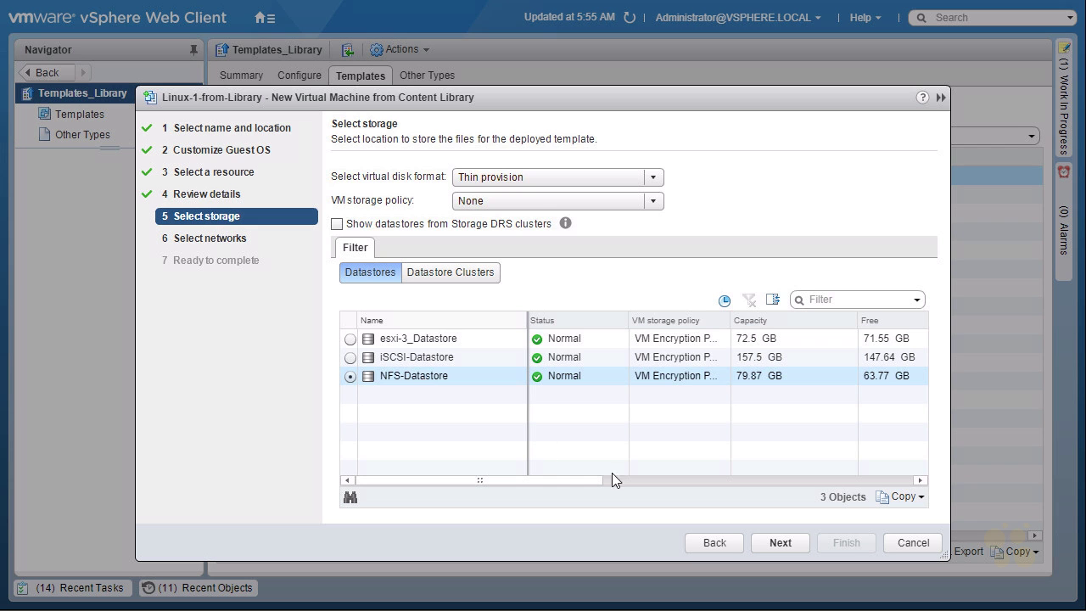
# - Map the destination network to New-VM_Network and reach the Ready to complete summary
pyautogui.click(774, 541)
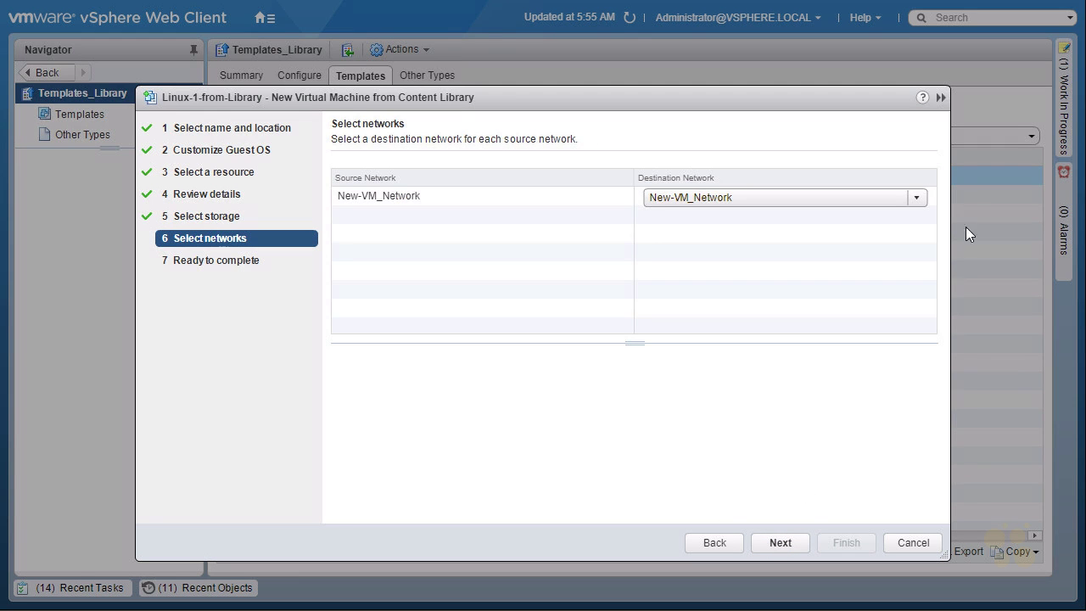
pyautogui.click(918, 197)
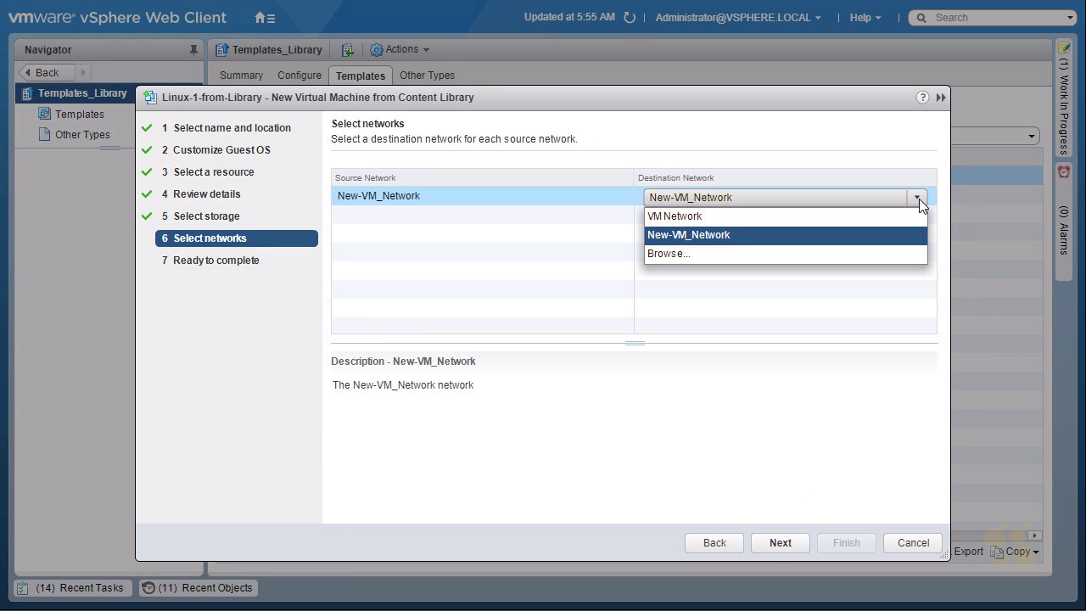
pyautogui.press('Up')
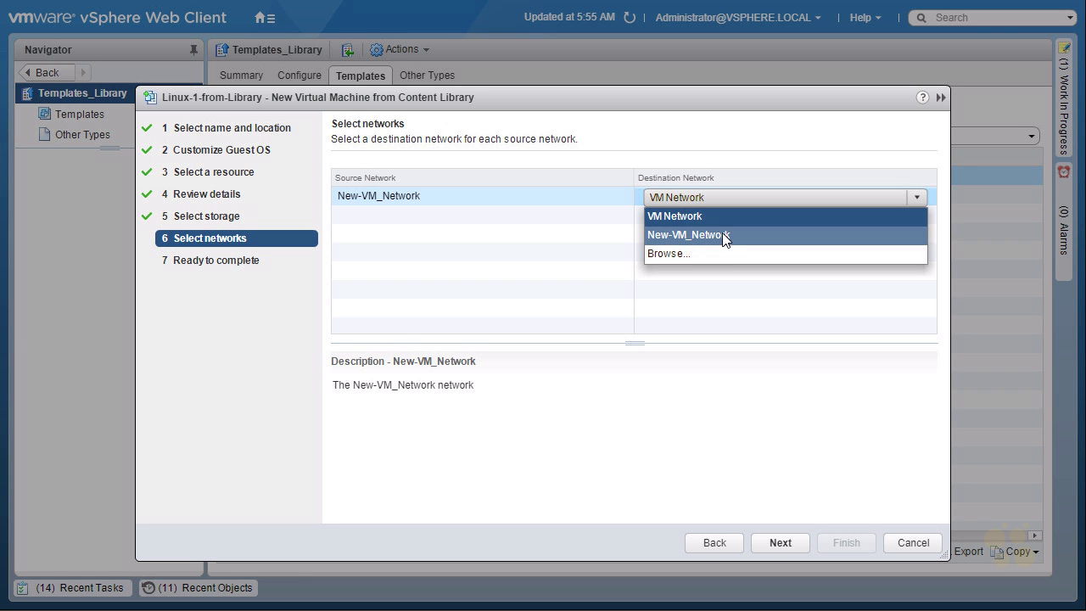
pyautogui.click(724, 242)
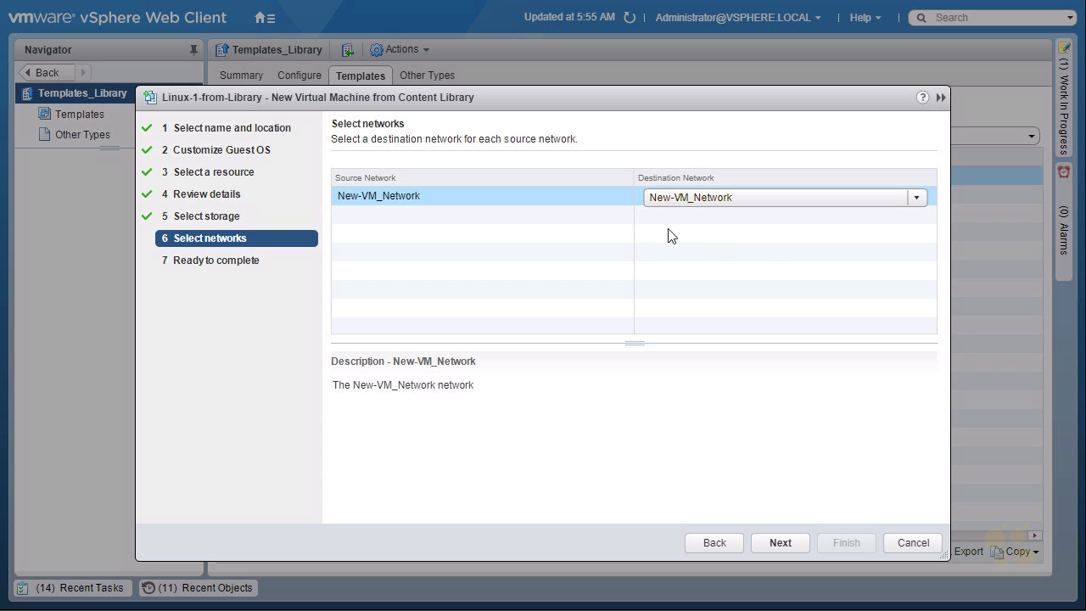
pyautogui.click(785, 544)
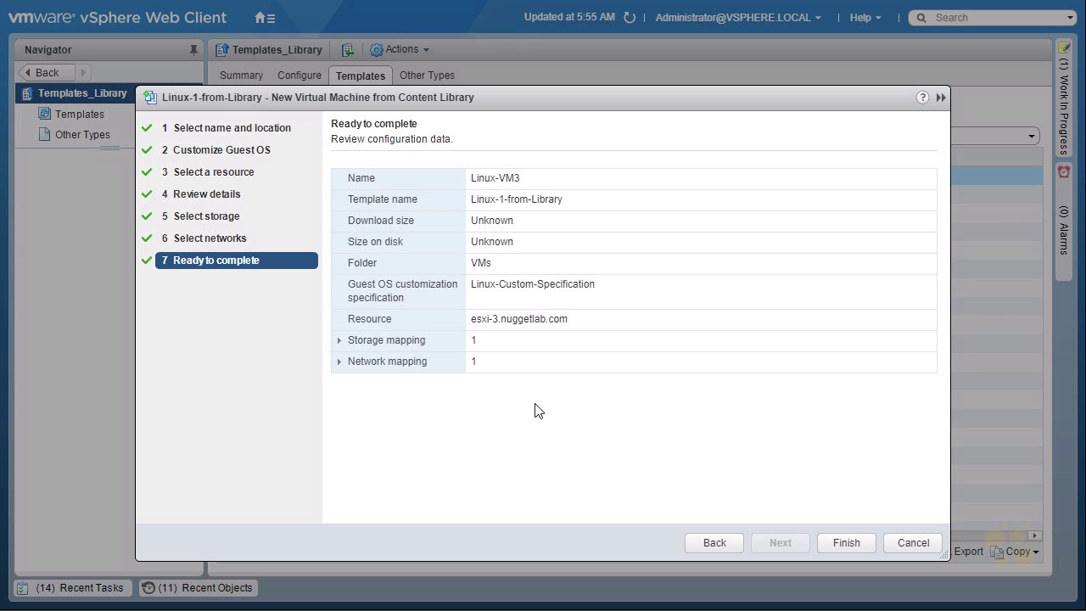
# - Finish deploying Linux-VM3, check Recent Tasks, and open Linux-VM3's summary in VMs and Templates
pyautogui.click(846, 543)
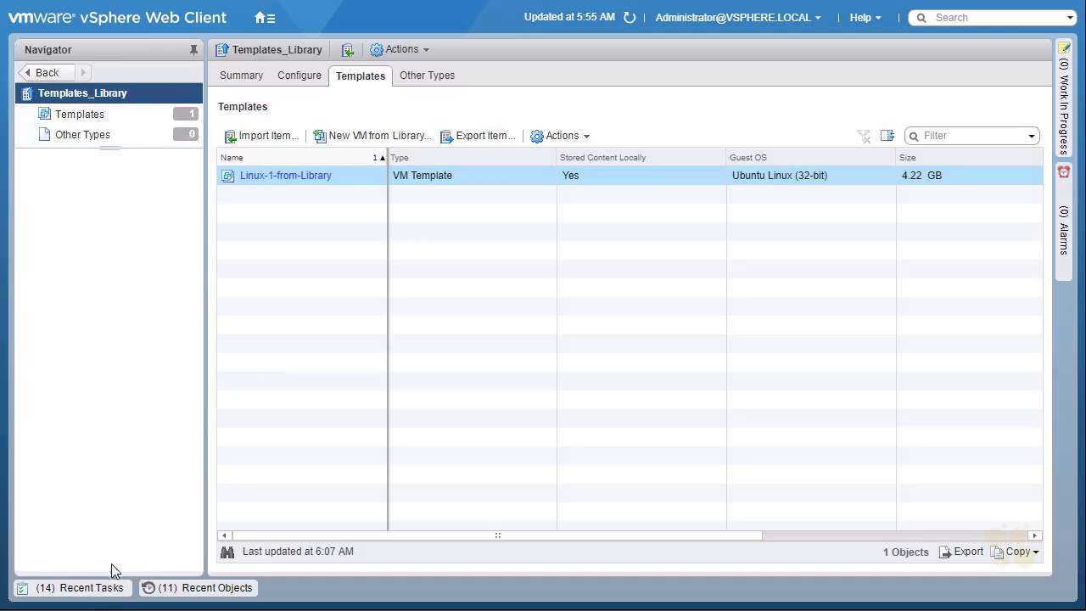
pyautogui.click(93, 587)
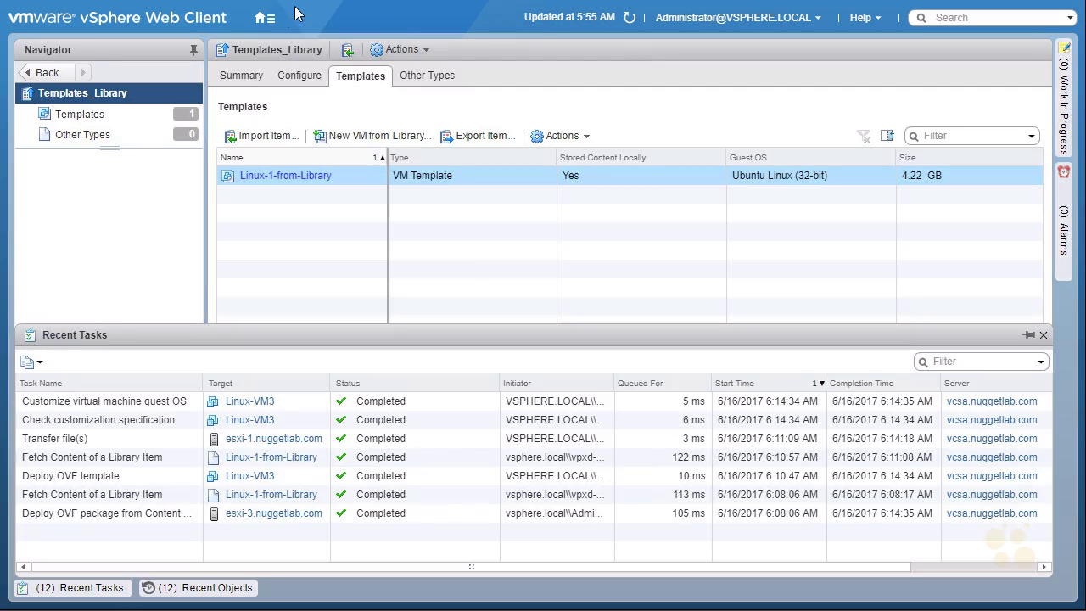
pyautogui.click(265, 21)
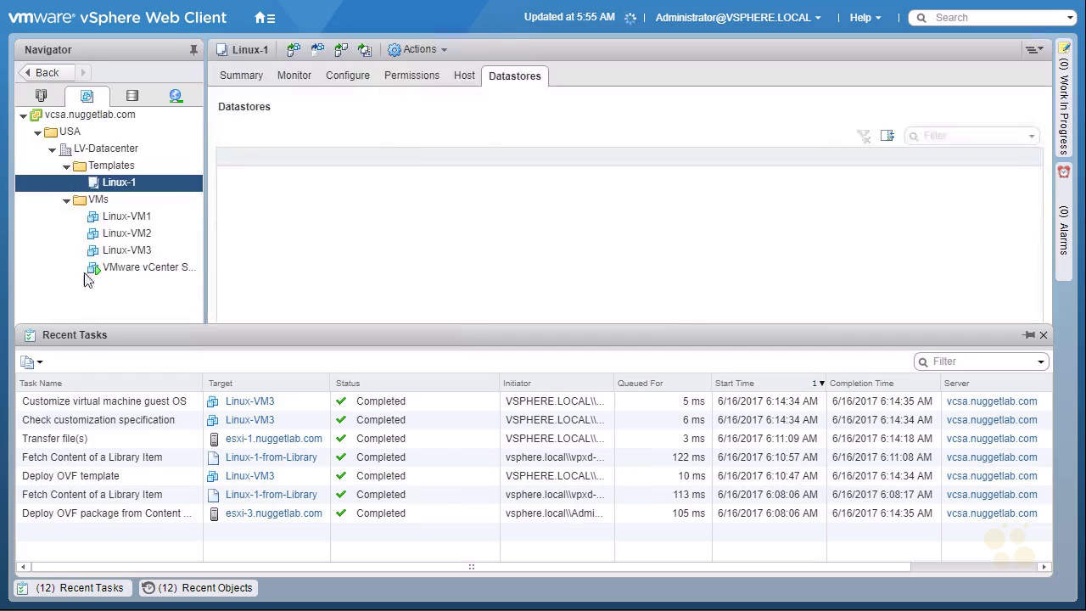
pyautogui.click(69, 588)
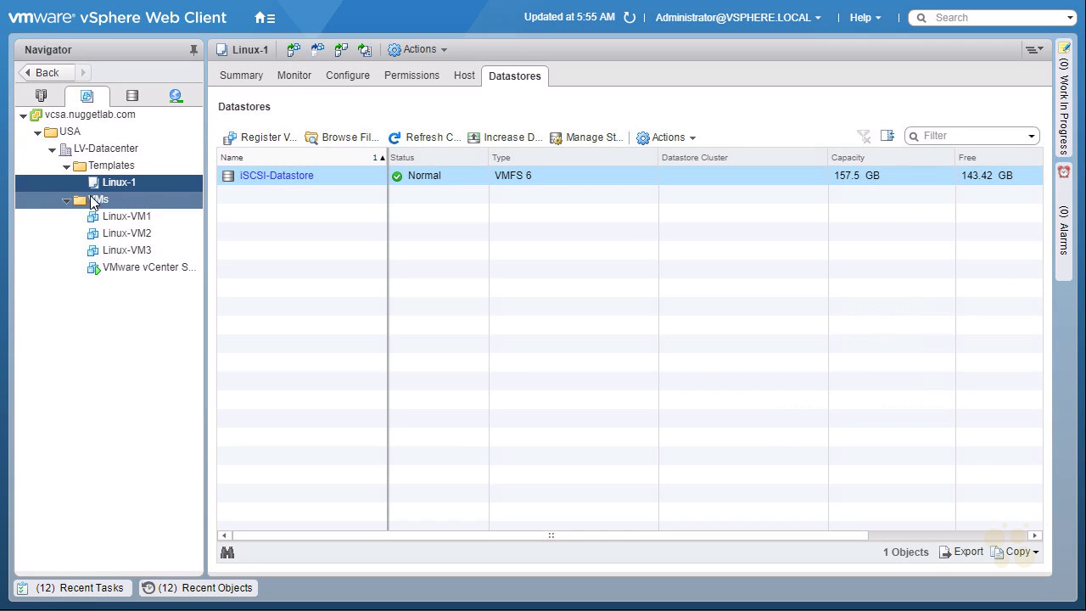
pyautogui.click(146, 253)
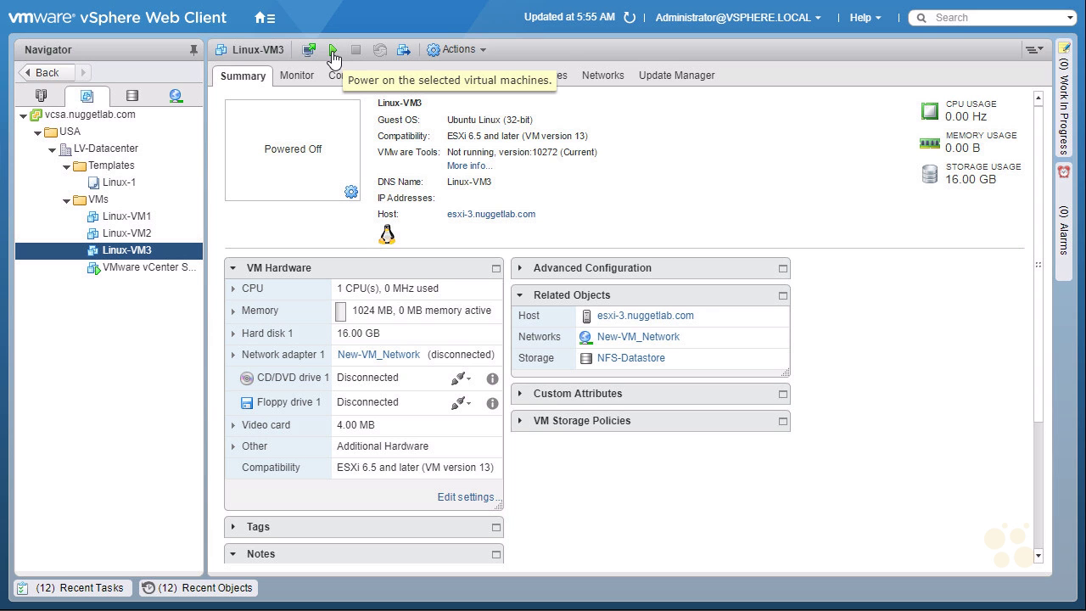
# - Power on Linux-VM3 and launch its web console, leaving full screen
pyautogui.click(333, 56)
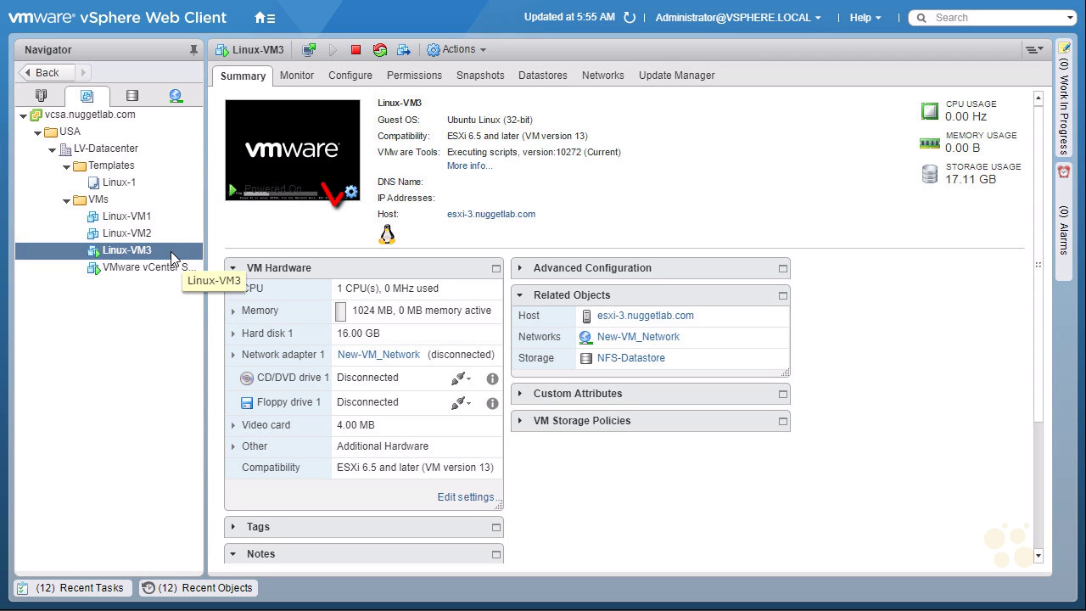
pyautogui.click(301, 133)
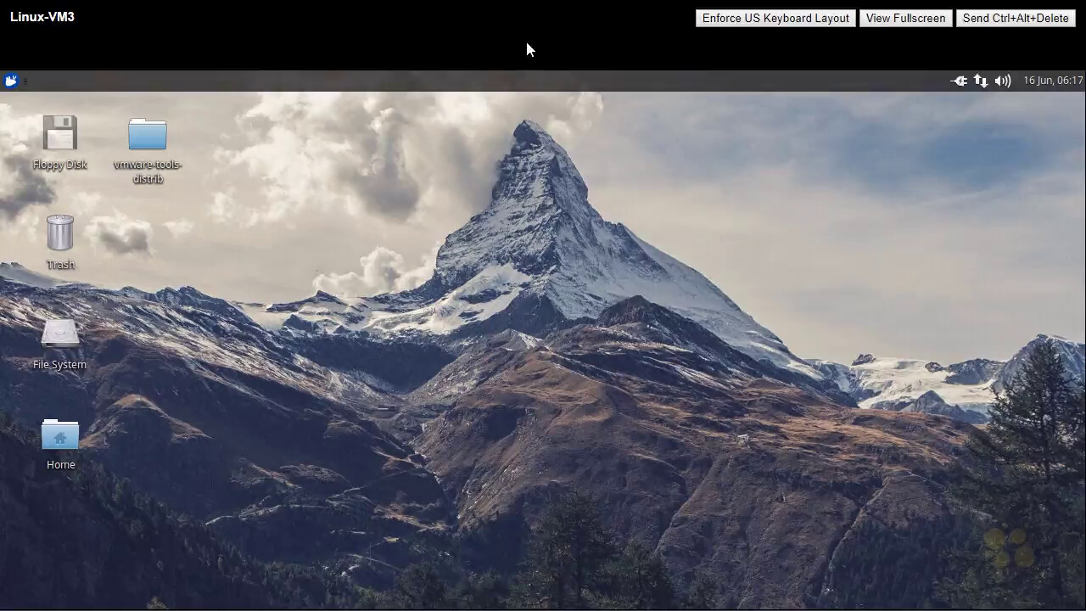
pyautogui.press('F11')
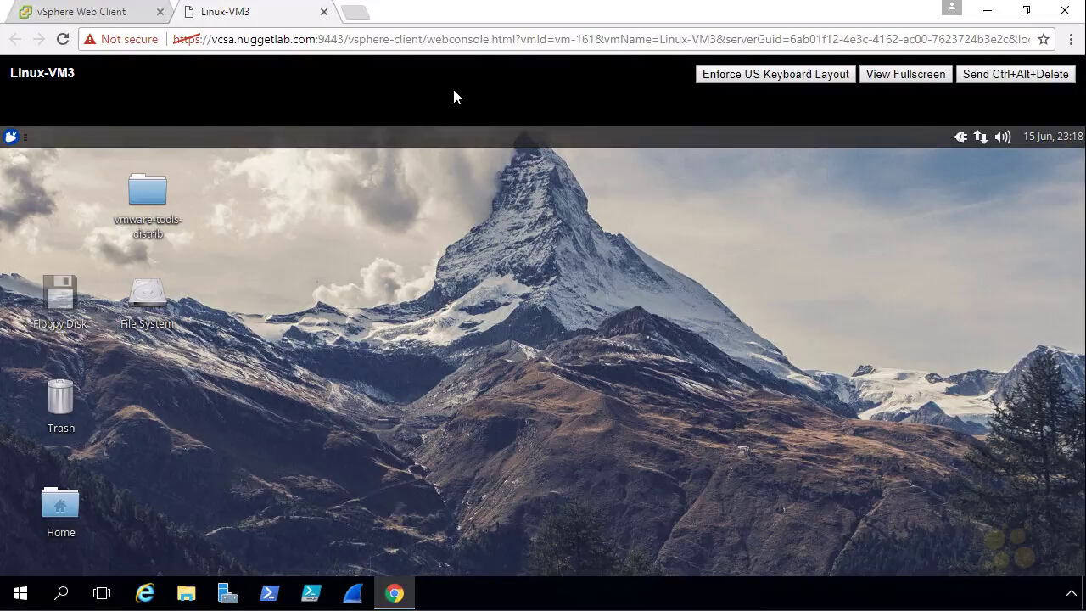
# - Shut down Linux-VM3's guest OS, confirm, and watch the console disconnect
pyautogui.click(118, 19)
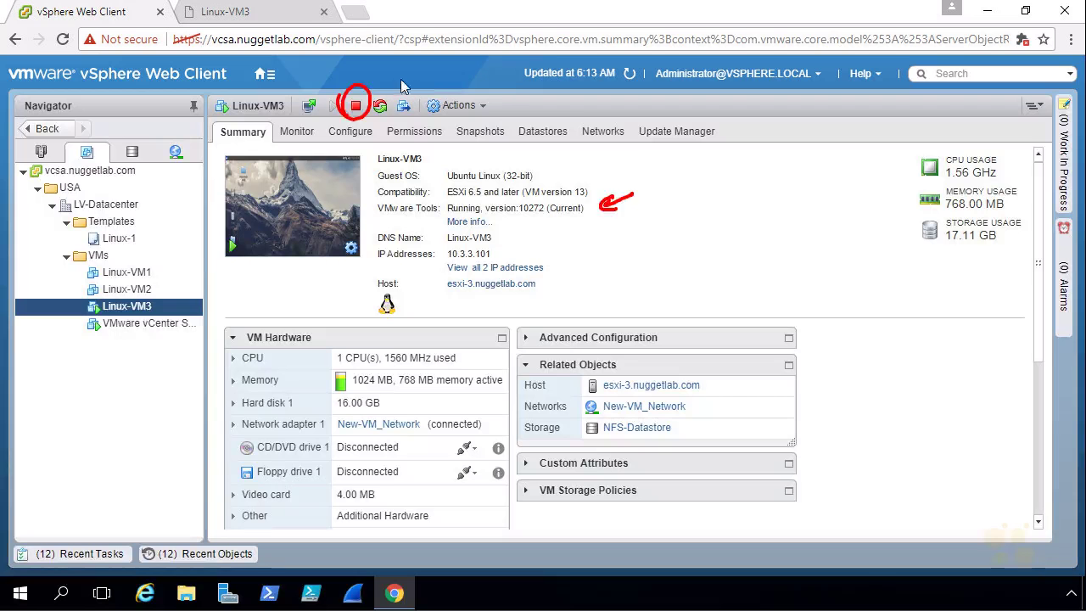
pyautogui.click(355, 108)
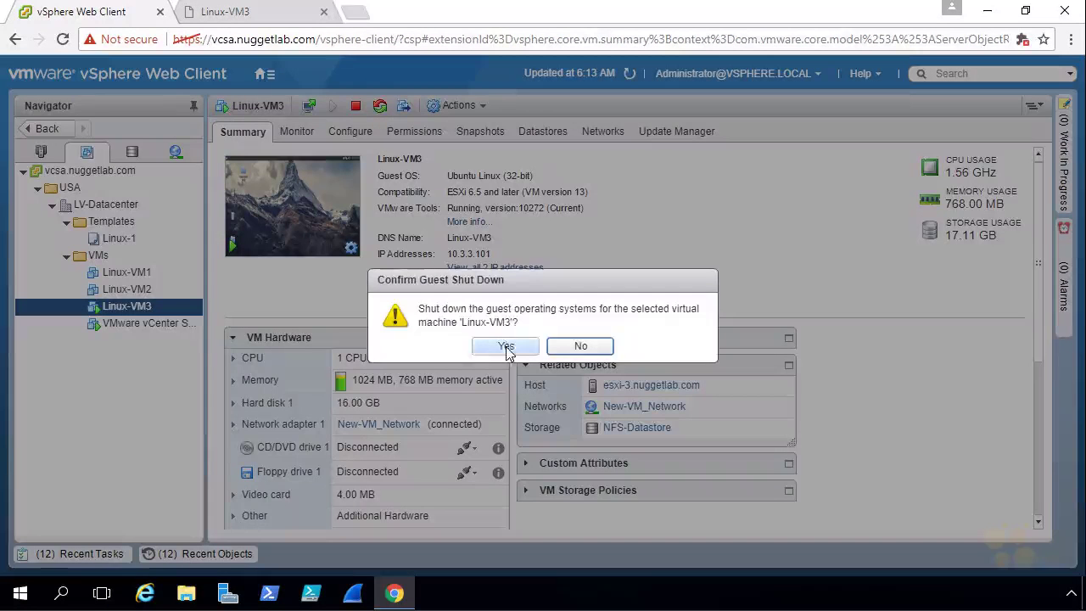
pyautogui.click(505, 345)
pyautogui.click(289, 14)
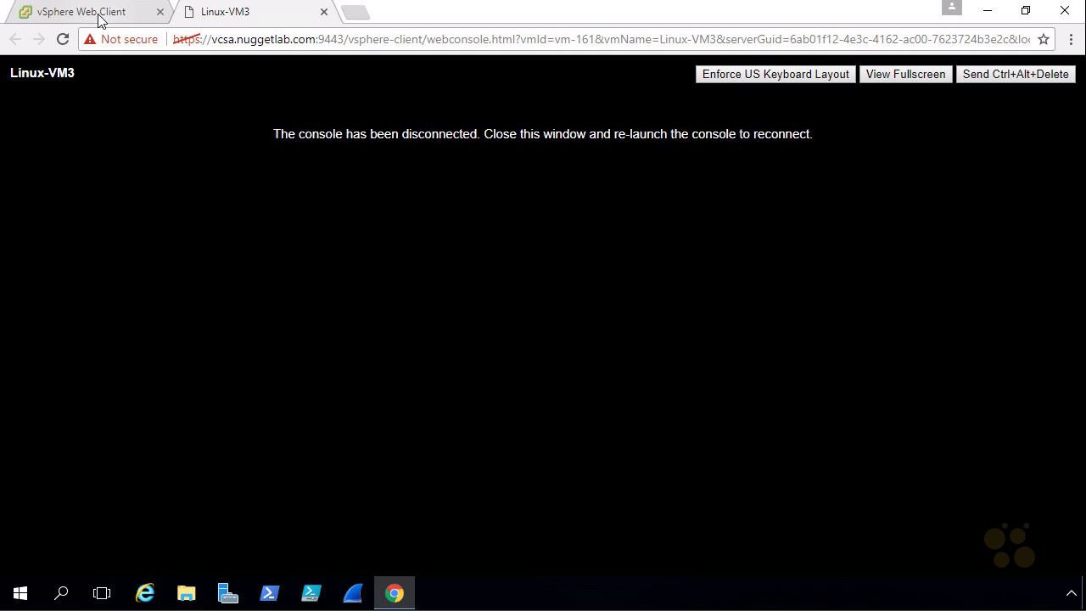
pyautogui.click(98, 13)
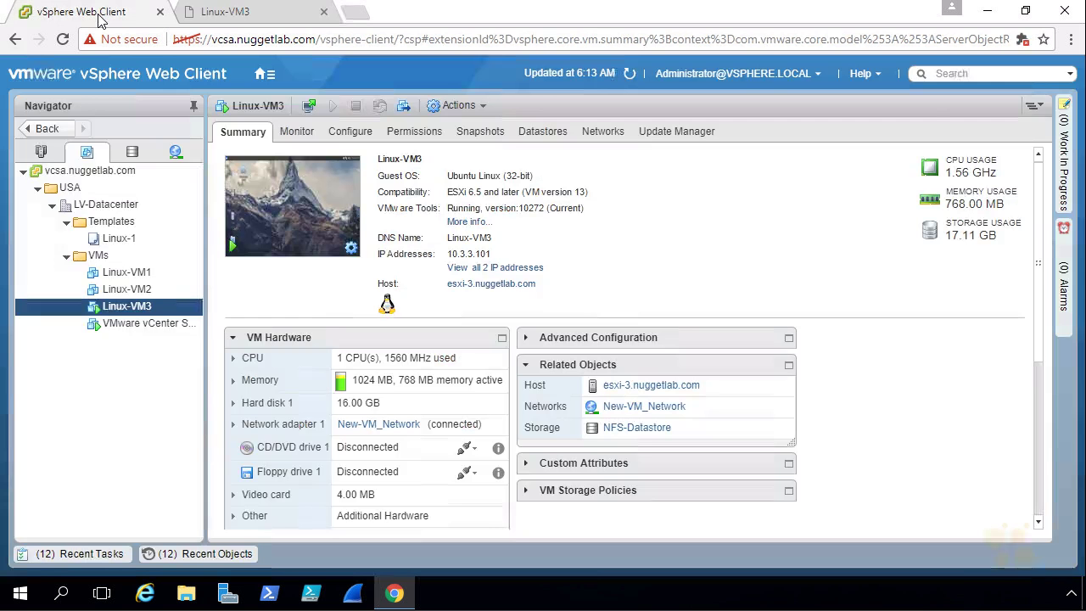